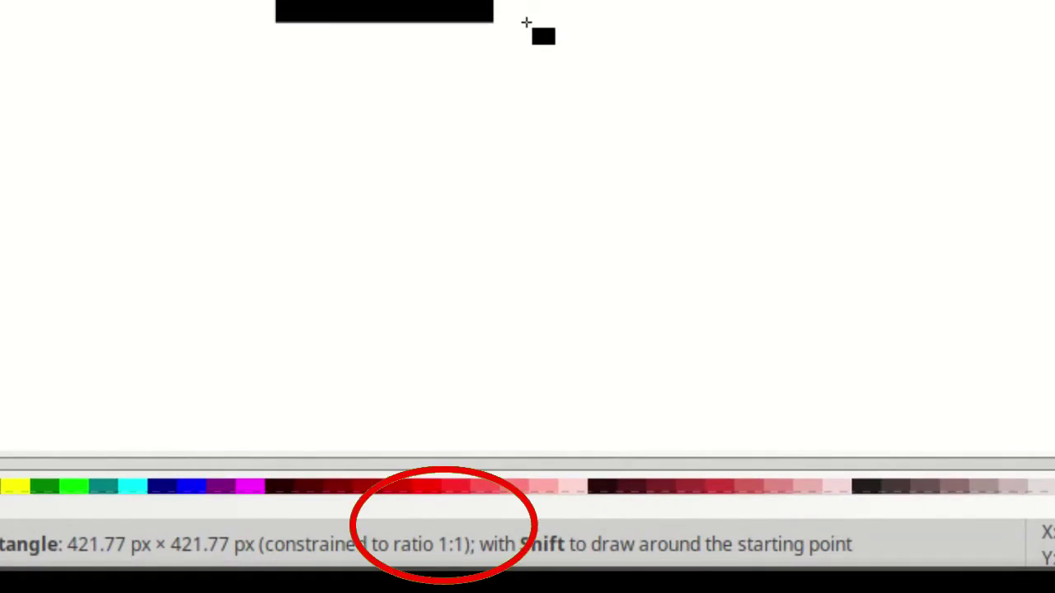
Step: Draw a square about 422 px wide and a thin vertical rectangle of about 37 × 744 px to its left
{"action": "left_click_drag", "start_coordinate": [525, 22], "coordinate": [526, 22]}
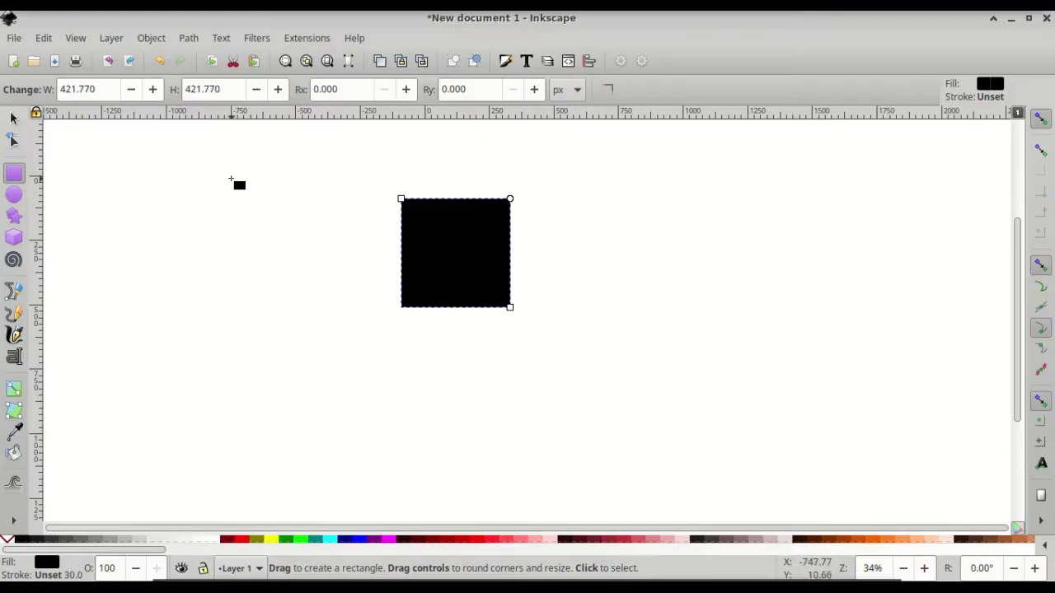
{"action": "key", "text": "ctrl"}
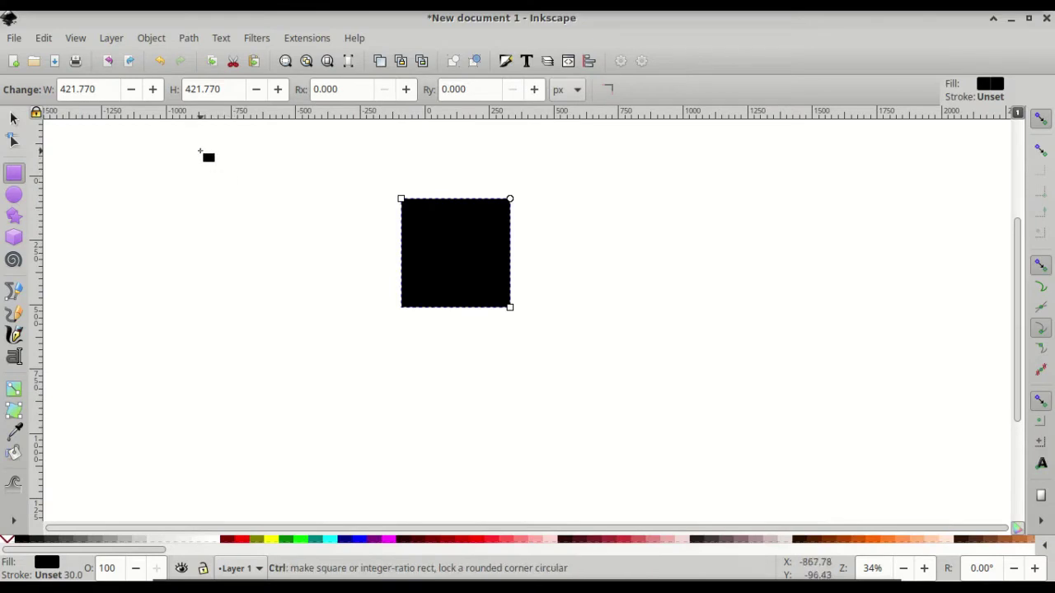
{"action": "left_click_drag", "start_coordinate": [200, 152], "coordinate": [210, 342]}
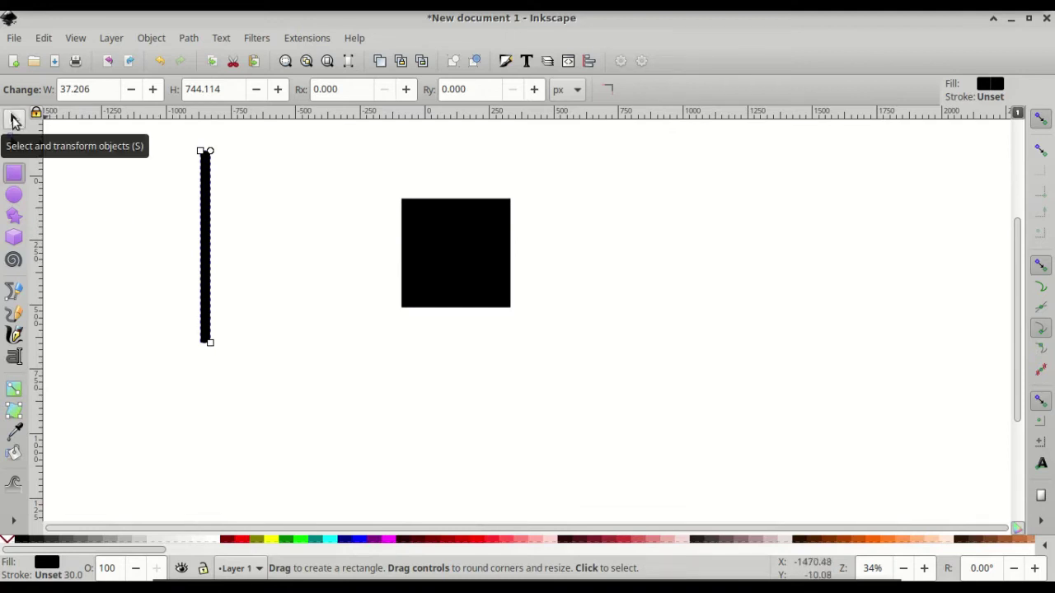
Step: Lock the width-to-height ratio and remove the stroke paint from the thin vertical rectangle
{"action": "left_click", "coordinate": [13, 121]}
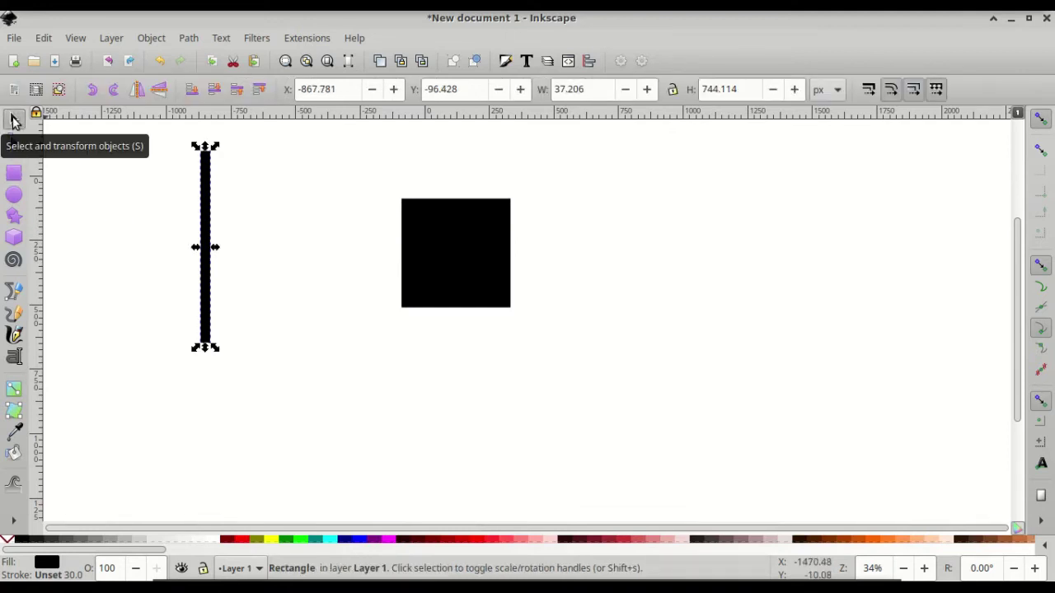
{"action": "left_click", "coordinate": [671, 92]}
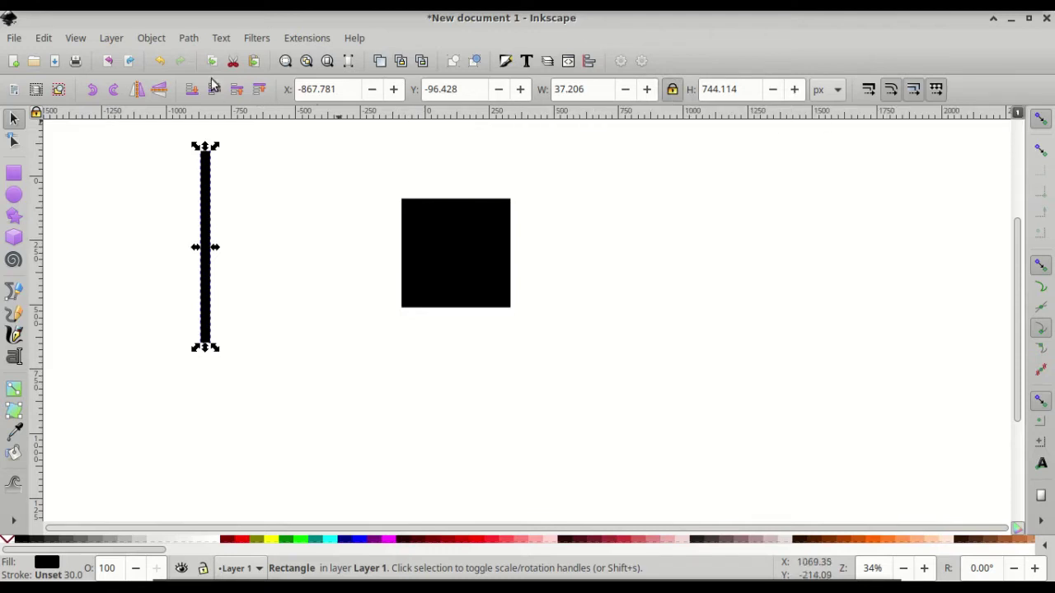
{"action": "left_click", "coordinate": [151, 38]}
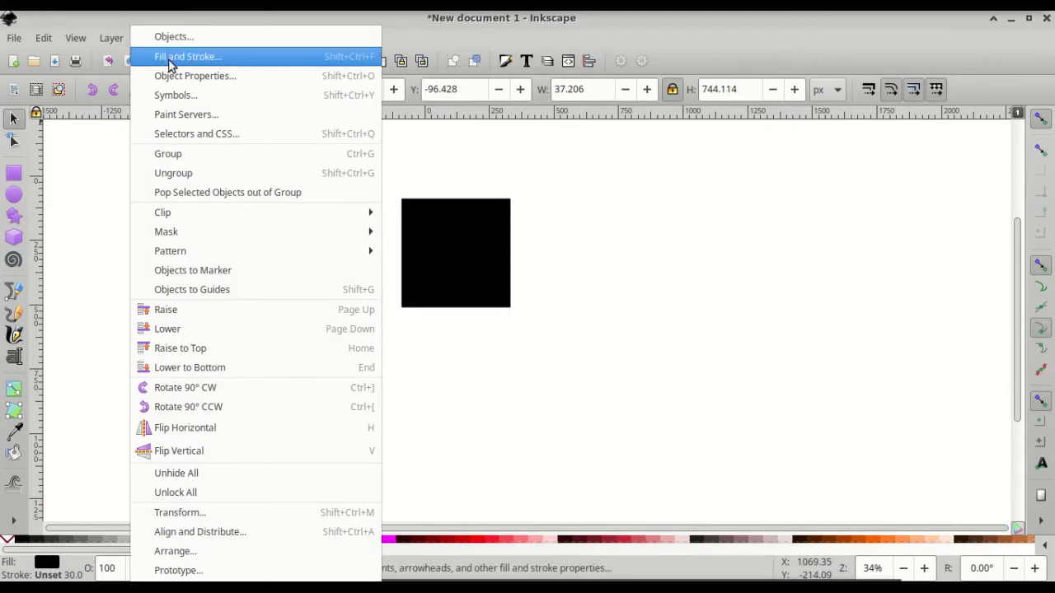
{"action": "left_click", "coordinate": [169, 56]}
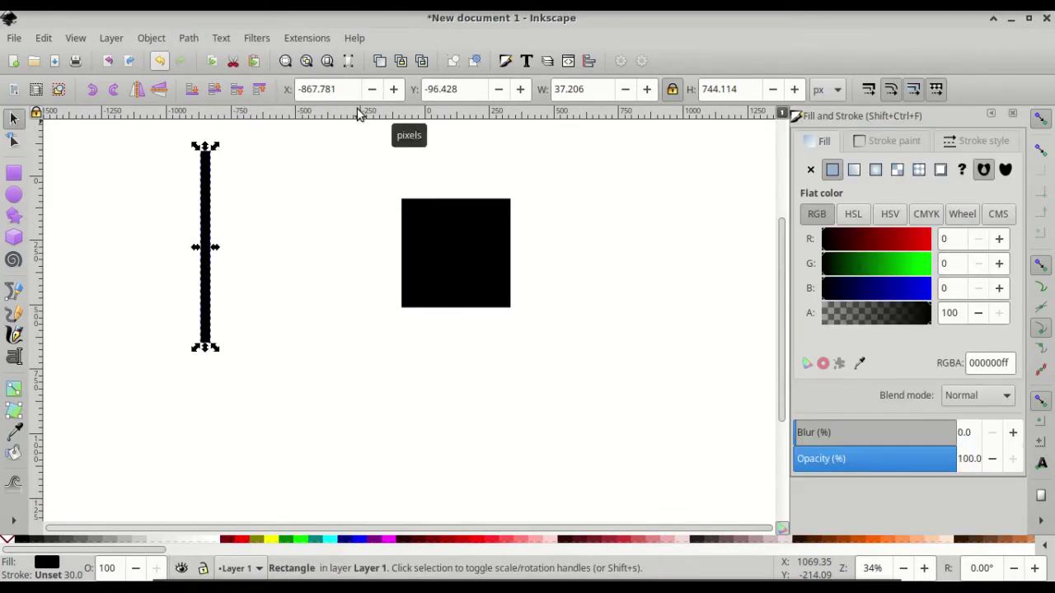
{"action": "left_click", "coordinate": [887, 141]}
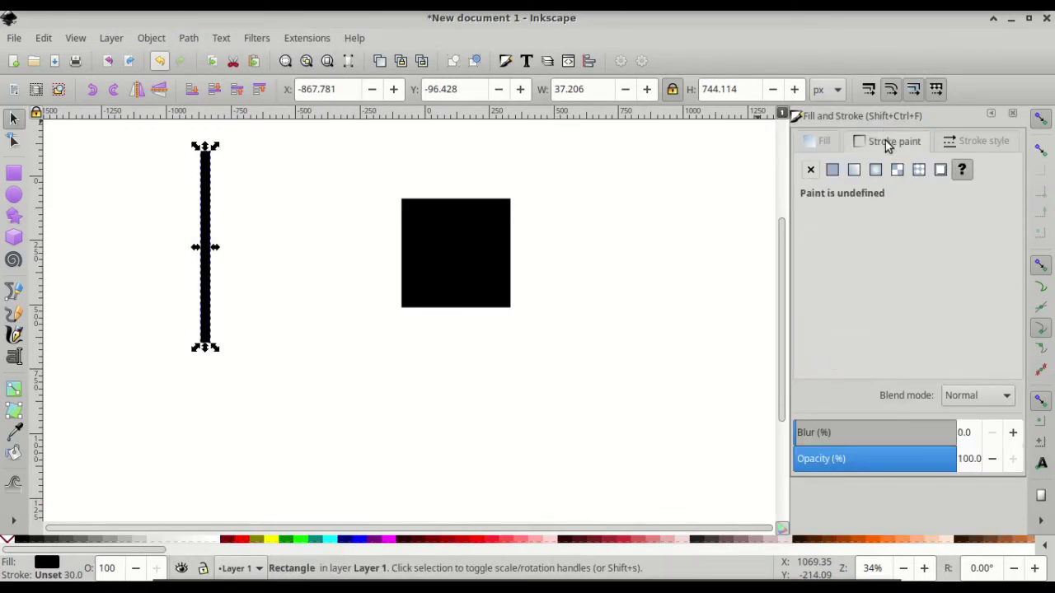
{"action": "left_click", "coordinate": [811, 171]}
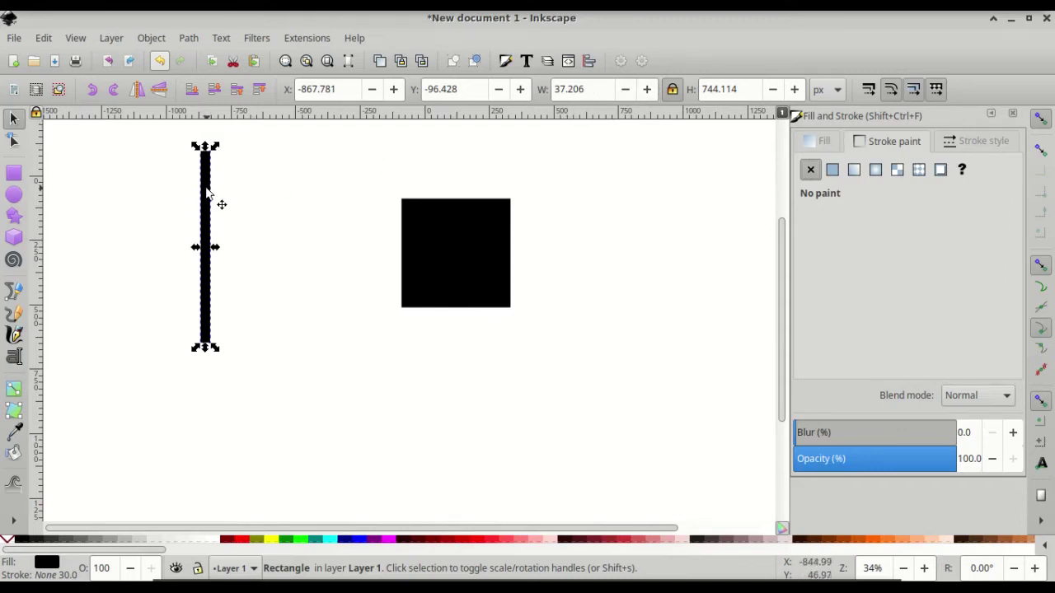
Step: Scale the thin rectangle proportionally to a width of 25 px
{"action": "double_click", "coordinate": [603, 88]}
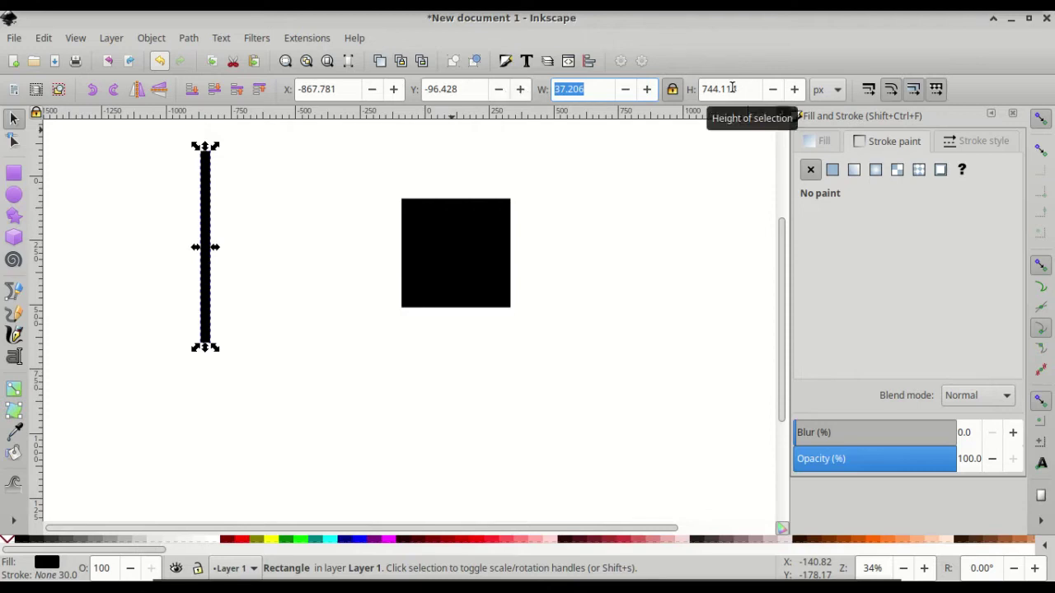
{"action": "type", "text": "25"}
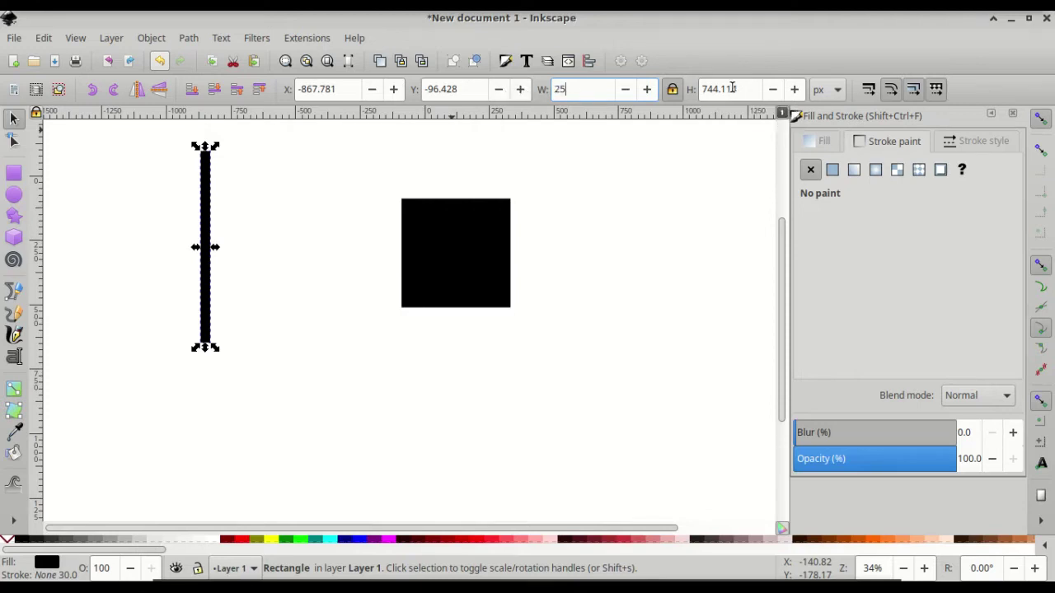
{"action": "key", "text": "Return"}
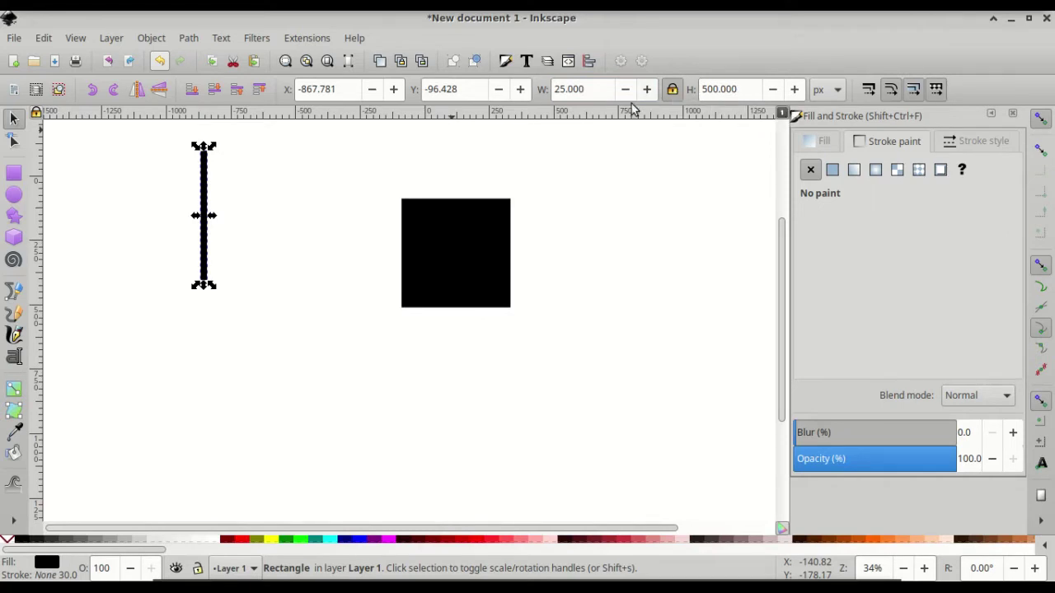
Step: Rotate the square 45° about its centre so it forms a diamond
{"action": "left_click", "coordinate": [459, 232]}
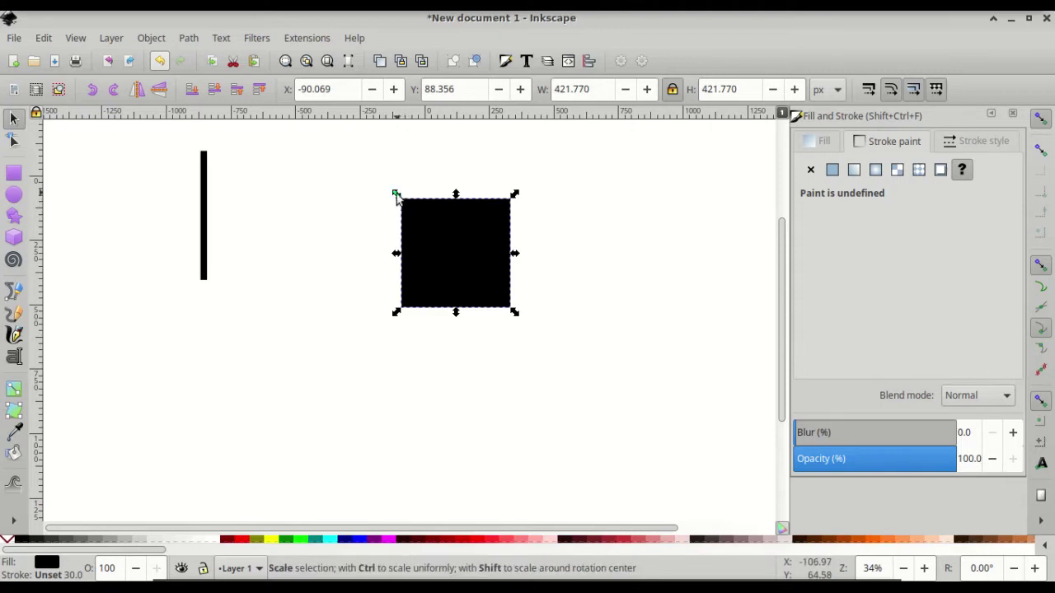
{"action": "left_click", "coordinate": [462, 243]}
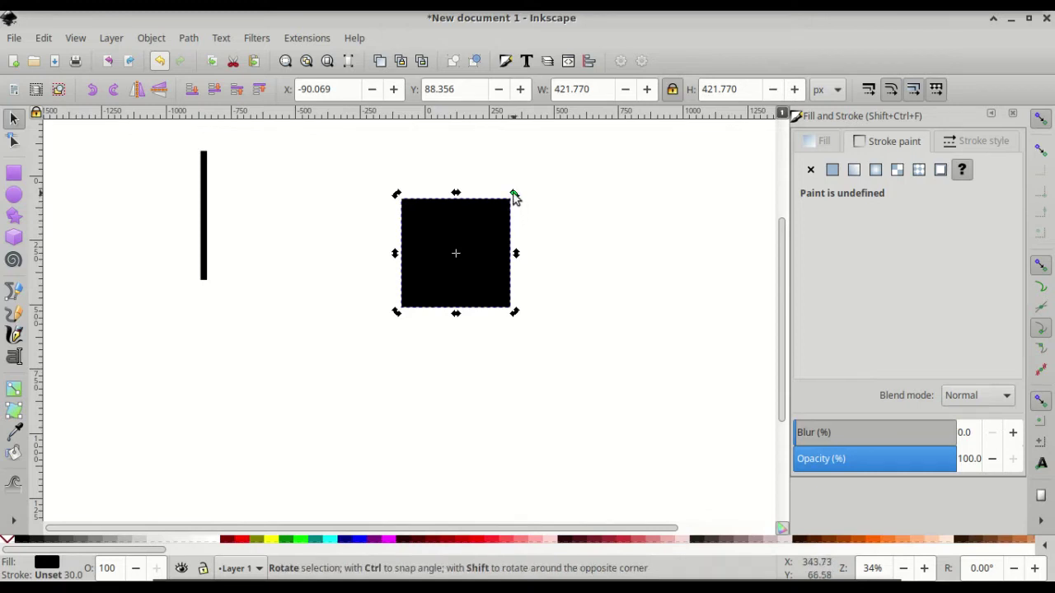
{"action": "left_click_drag", "start_coordinate": [514, 196], "coordinate": [531, 254]}
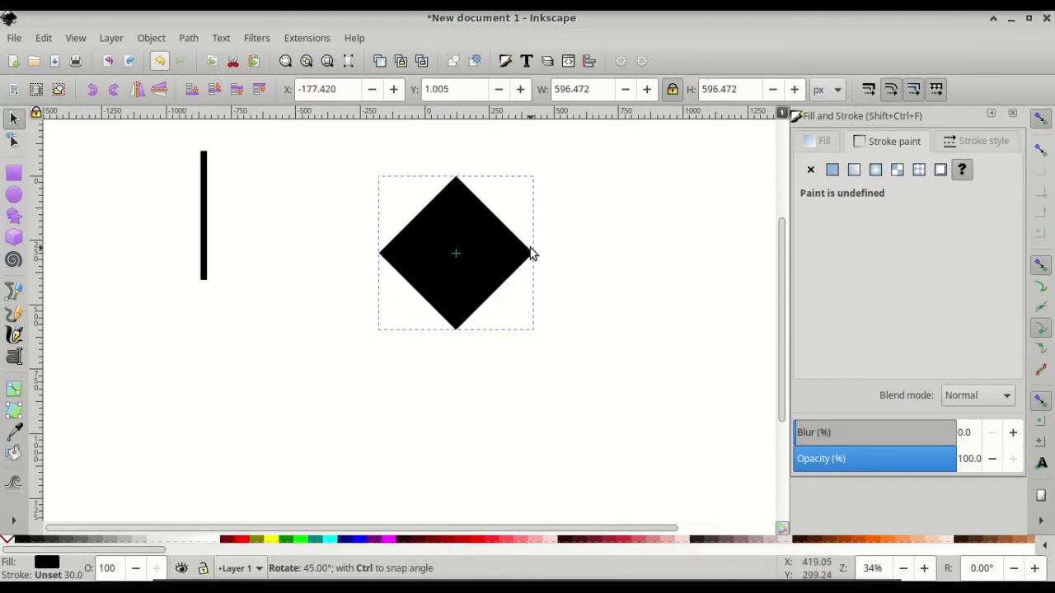
{"action": "left_click_drag", "start_coordinate": [530, 256], "coordinate": [531, 258]}
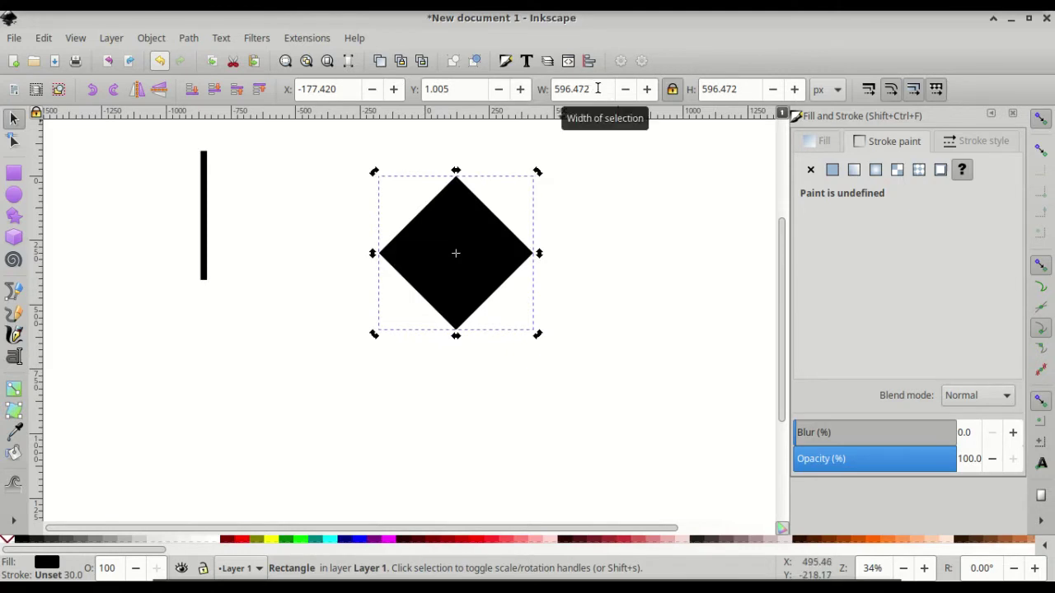
Step: Scale the diamond proportionally to a width of 400 px
{"action": "left_click_drag", "start_coordinate": [599, 89], "coordinate": [537, 101]}
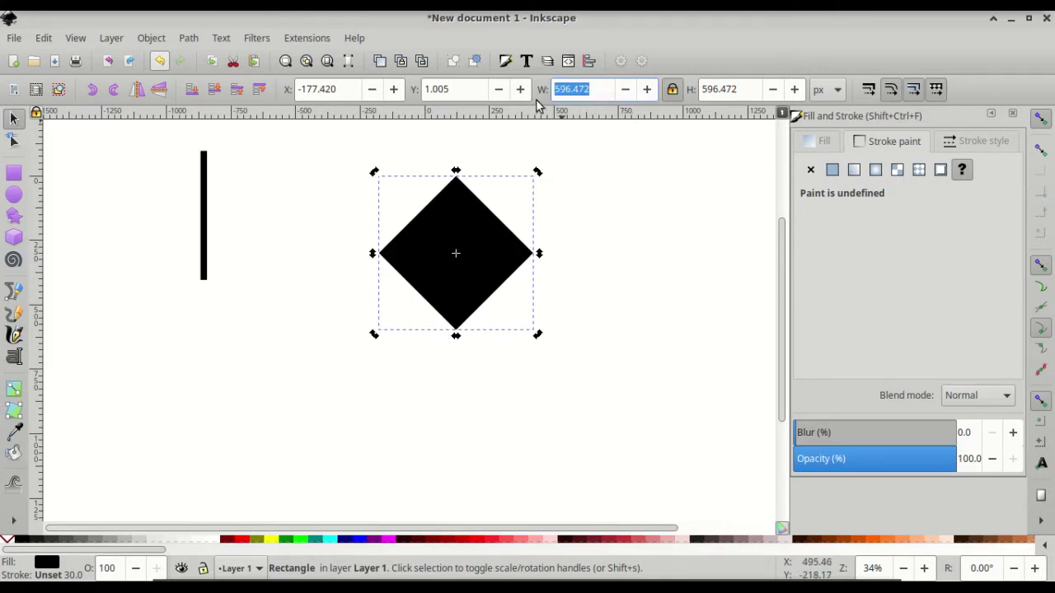
{"action": "type", "text": "400"}
{"action": "key", "text": "Return"}
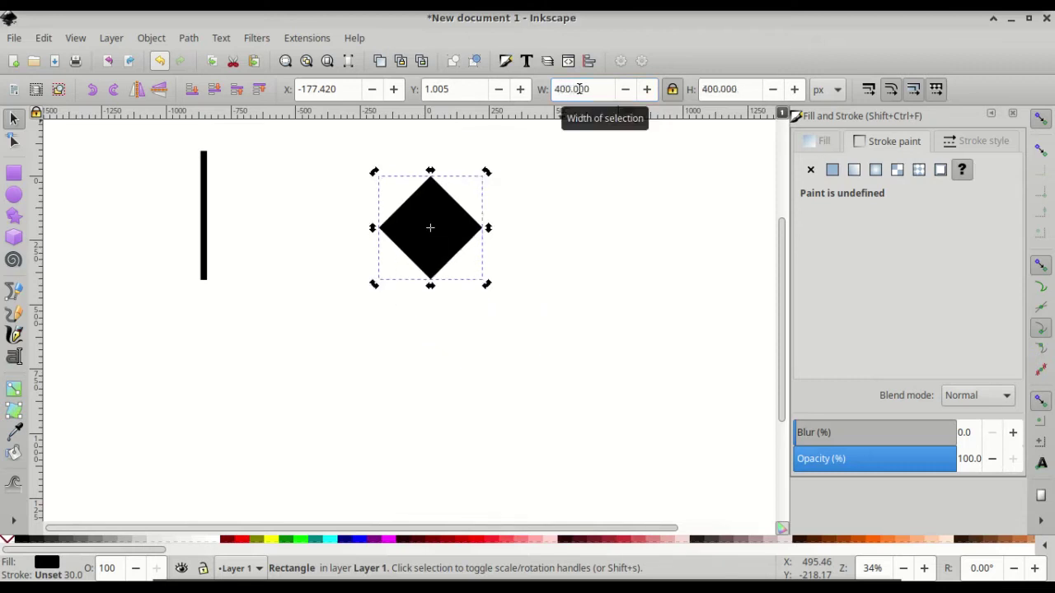
Step: Align the vertical bar's right edge to the diamond's left corner and centre the bar vertically on the diamond
{"action": "left_click", "coordinate": [206, 206]}
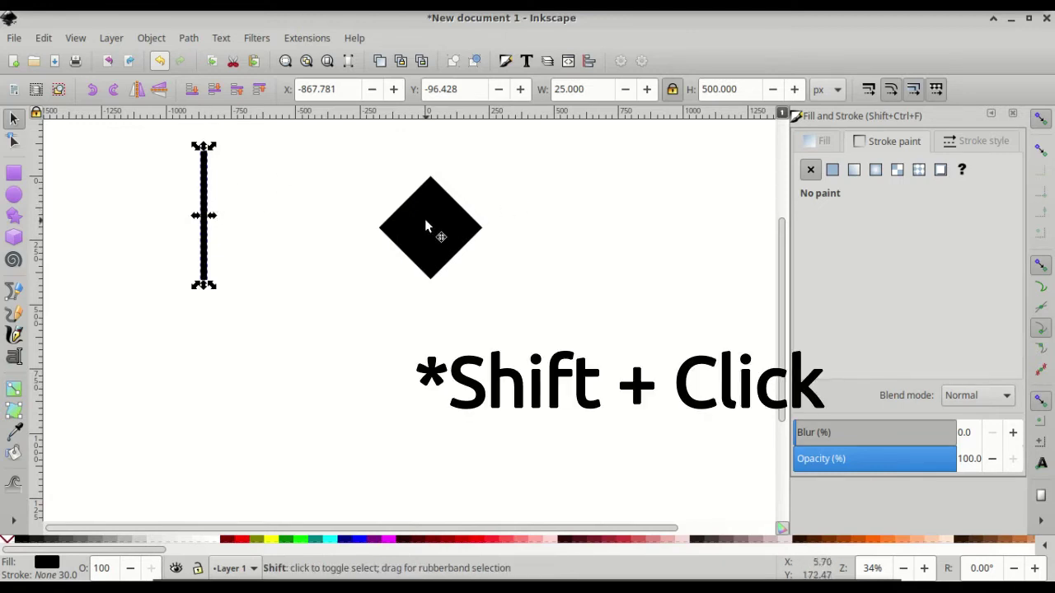
{"action": "left_click", "coordinate": [425, 219], "text": "shift"}
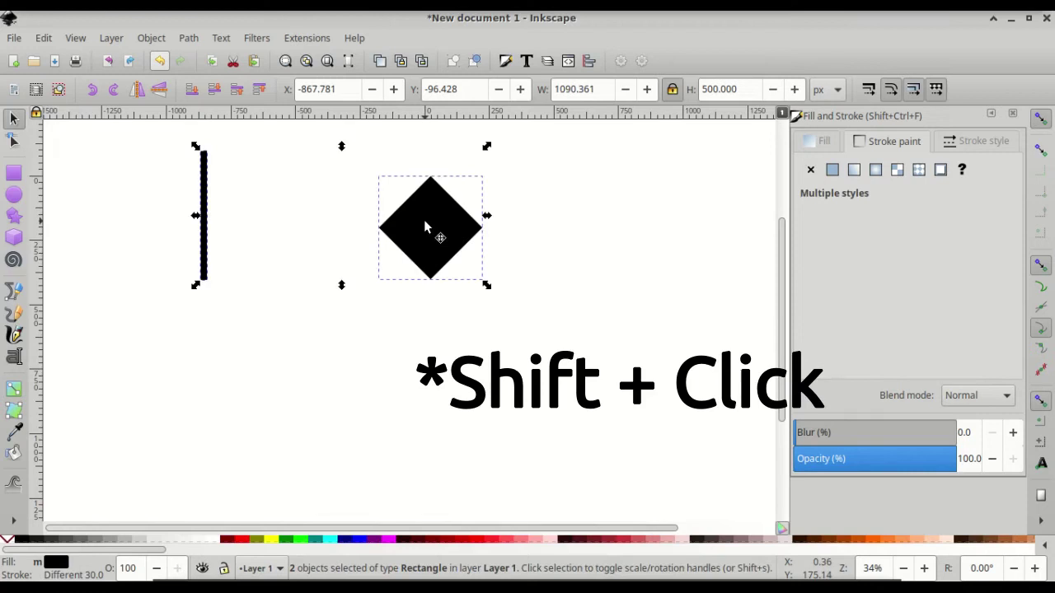
{"action": "left_click", "coordinate": [152, 38]}
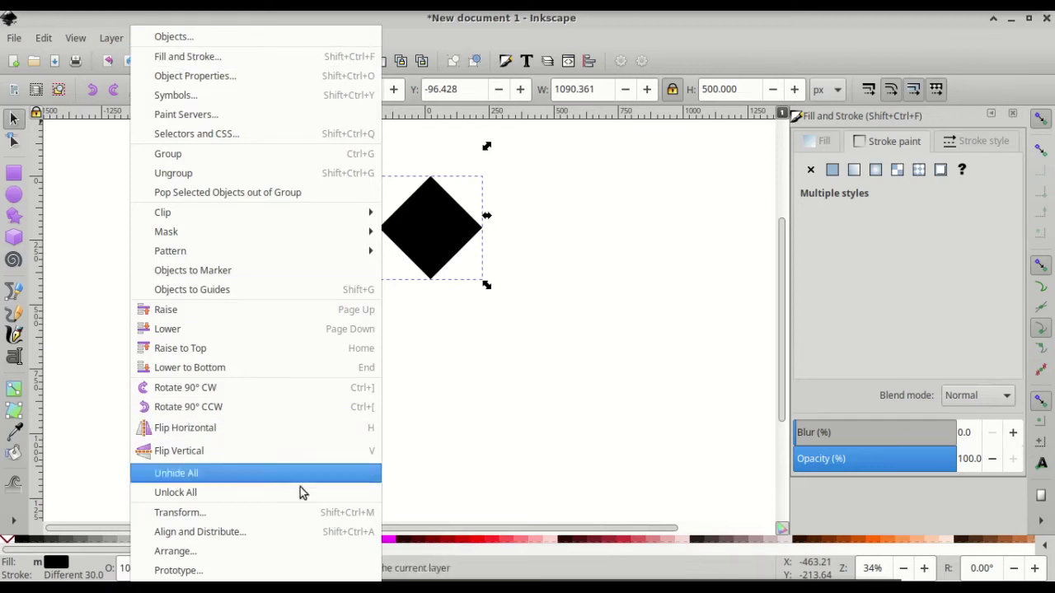
{"action": "left_click", "coordinate": [295, 532]}
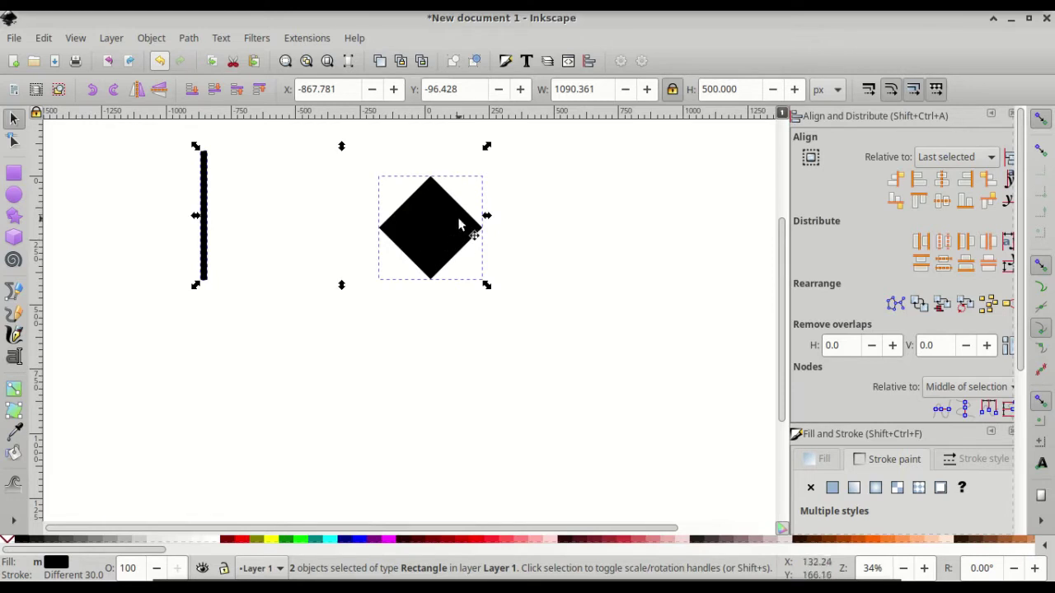
{"action": "left_click", "coordinate": [894, 181]}
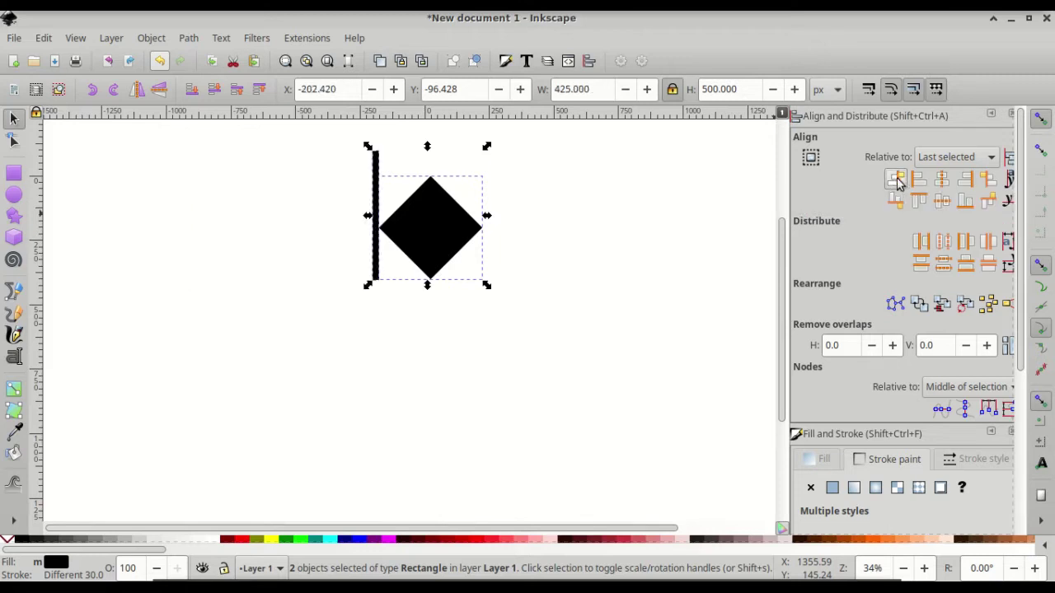
{"action": "left_click", "coordinate": [945, 204]}
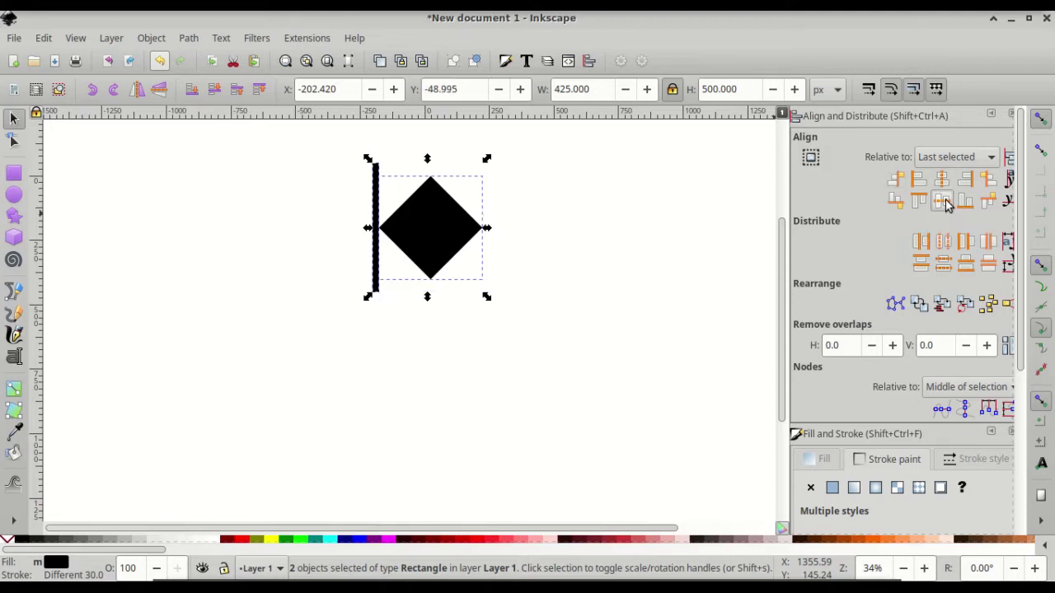
Step: Duplicate the vertical bar beside the diamond in place
{"action": "scroll", "coordinate": [437, 247], "scroll_direction": "up", "scroll_amount": 1, "text": "ctrl"}
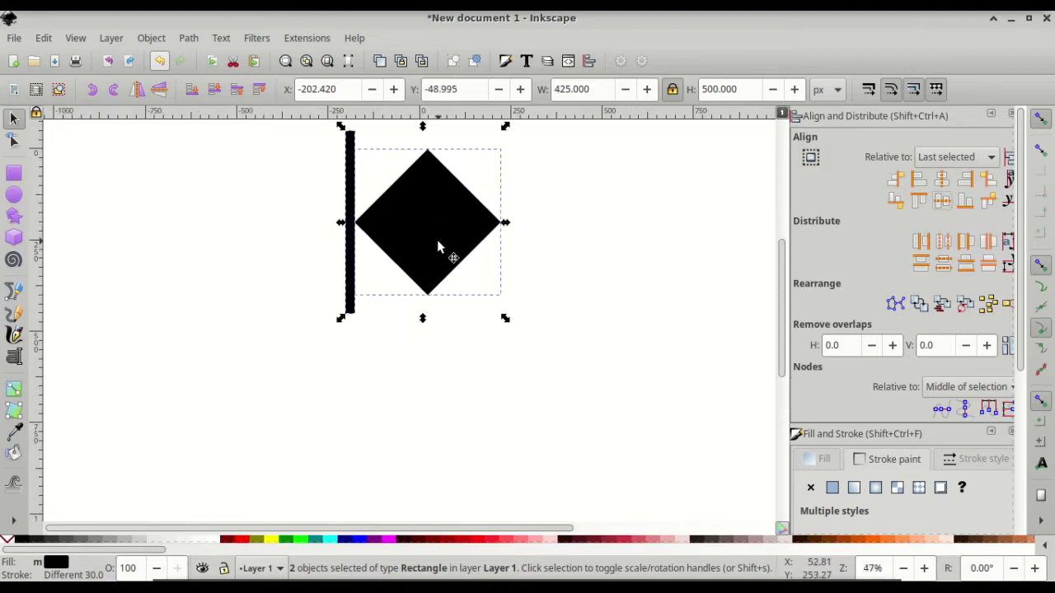
{"action": "scroll", "coordinate": [437, 248], "scroll_direction": "up", "scroll_amount": 1, "text": "ctrl"}
{"action": "left_click", "coordinate": [195, 294]}
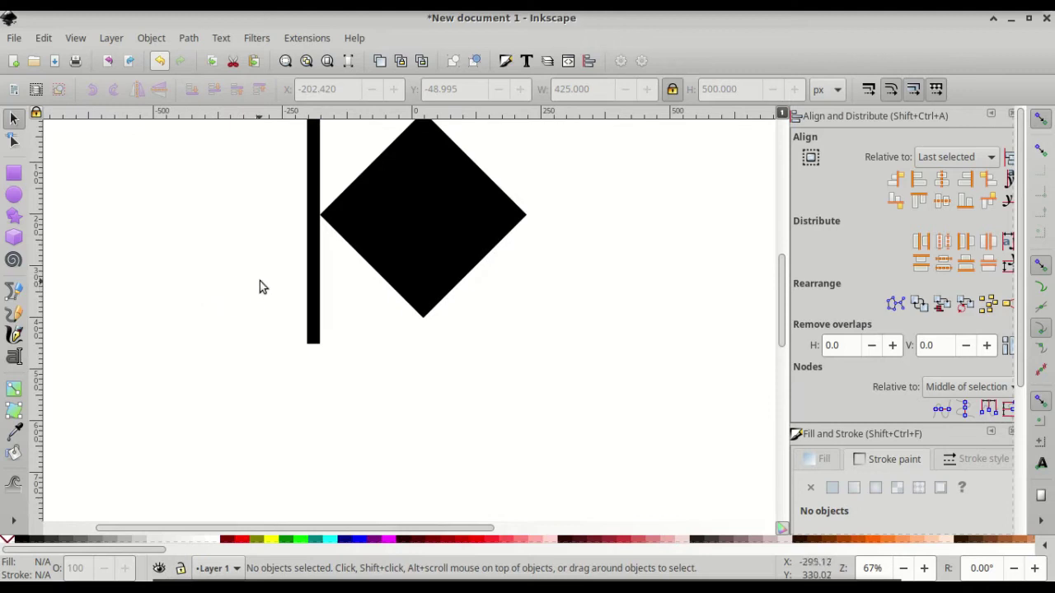
{"action": "scroll", "coordinate": [260, 281], "scroll_direction": "up", "scroll_amount": 2}
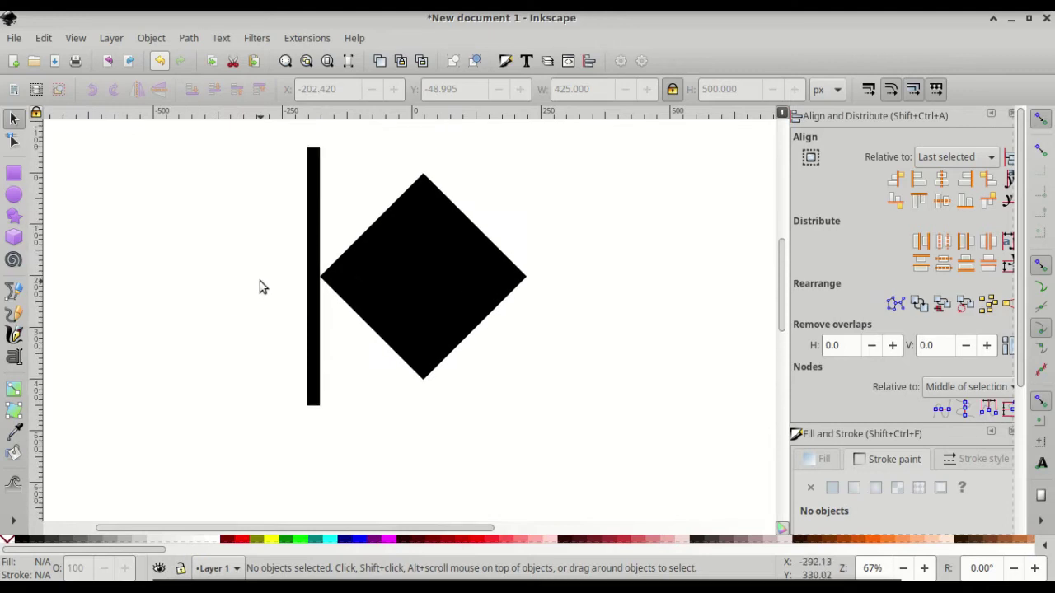
{"action": "left_click", "coordinate": [314, 236]}
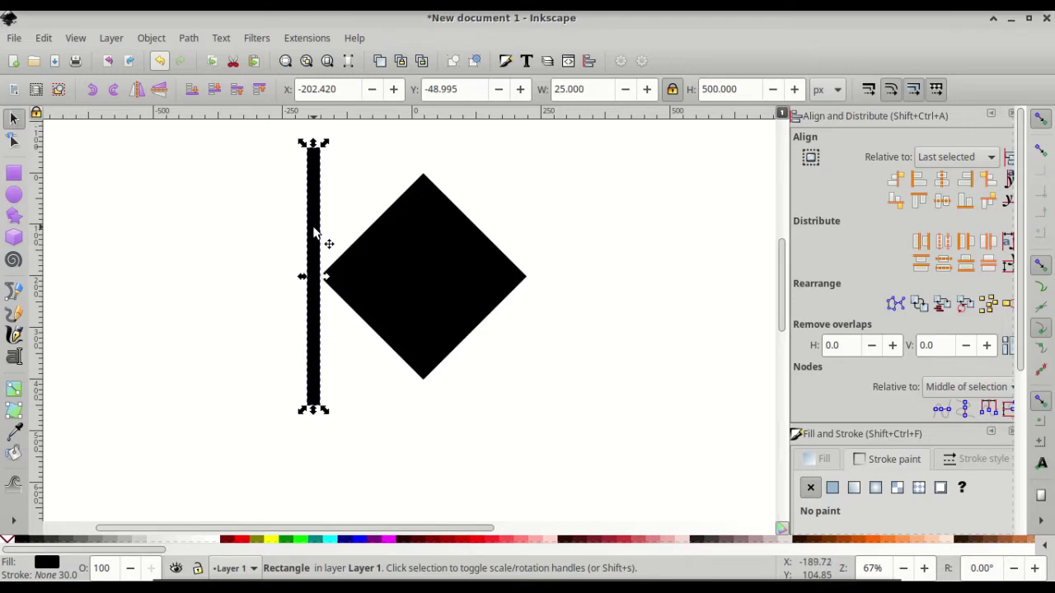
{"action": "key", "text": "ctrl"}
{"action": "key", "text": "shift"}
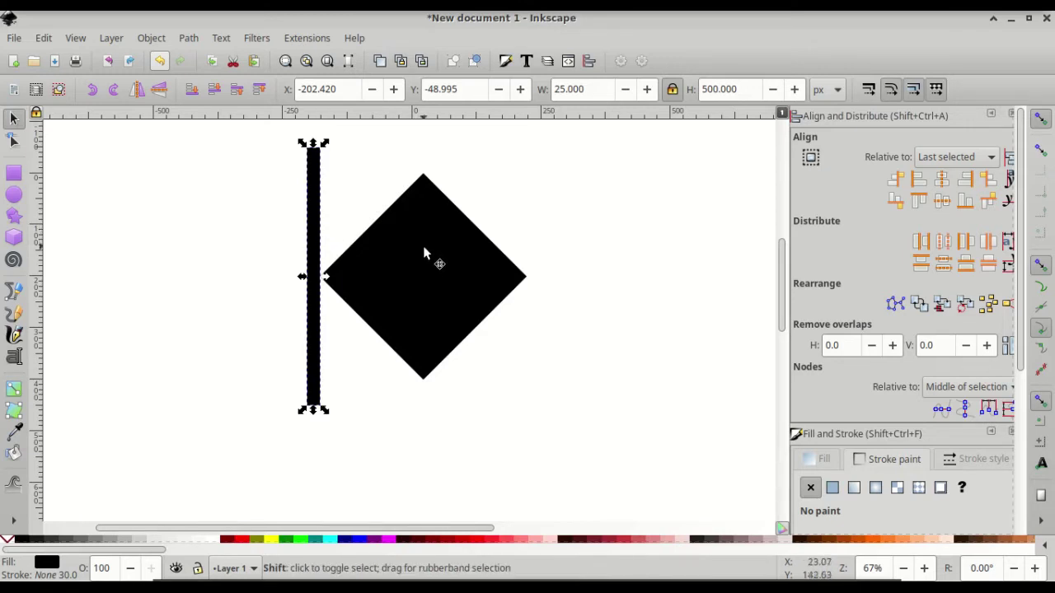
Step: Align the right edge of the duplicated bar with the diamond's right corner, leaving the diamond in place
{"action": "left_click", "coordinate": [424, 250], "text": "shift"}
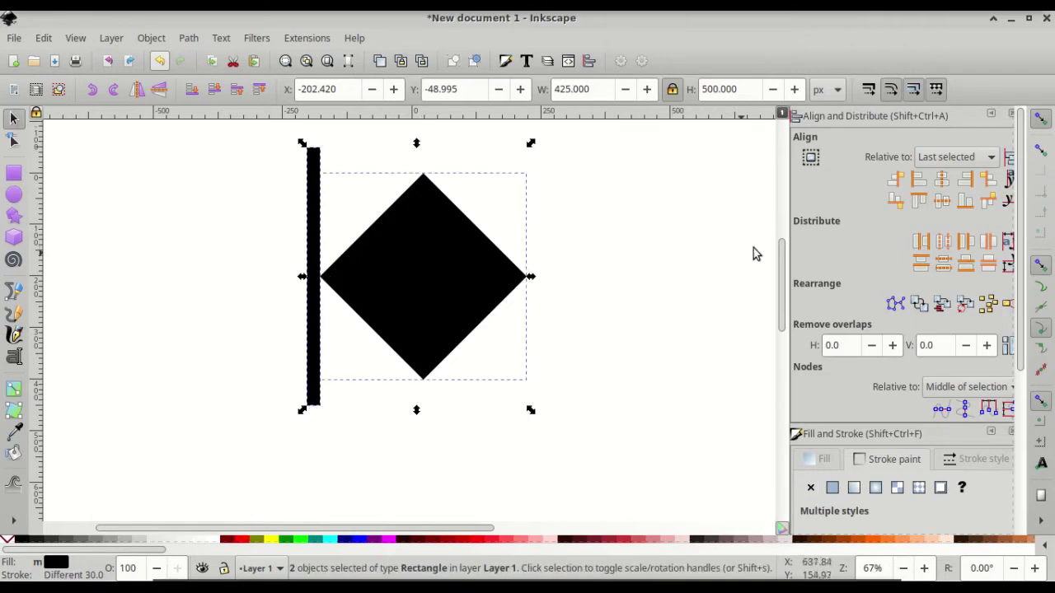
{"action": "left_click", "coordinate": [967, 179]}
{"action": "key", "text": "plus"}
{"action": "key", "text": "plus"}
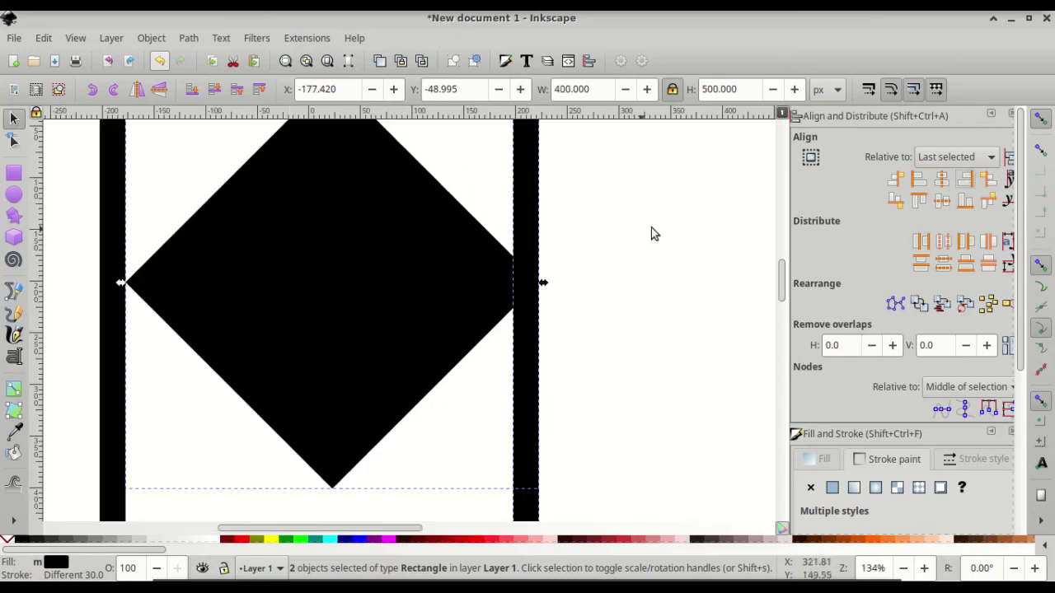
{"action": "left_click", "coordinate": [656, 229]}
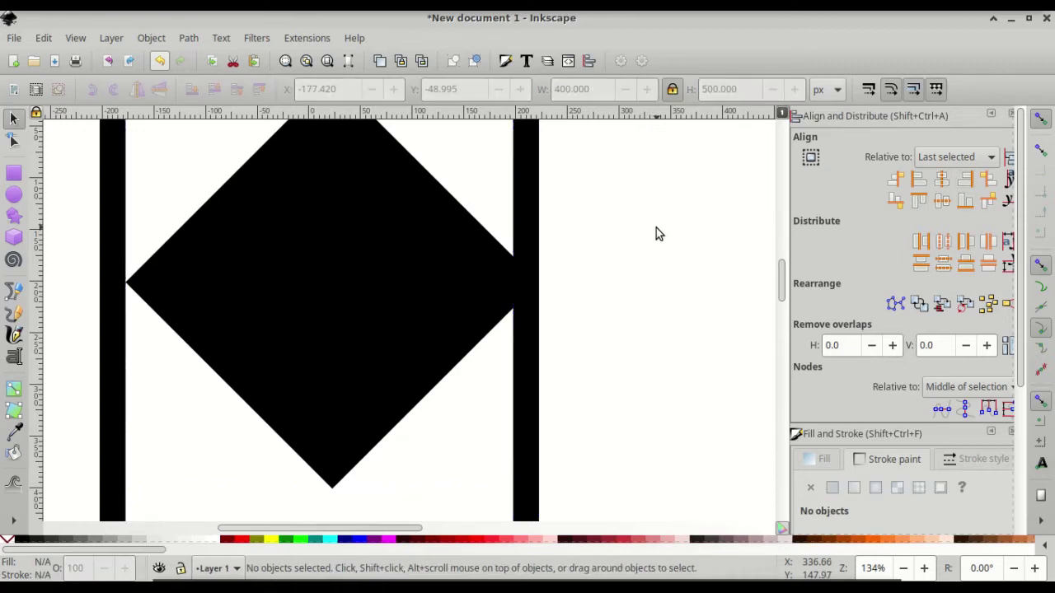
Step: Convert both vertical bars flanking the diamond from rectangles to paths
{"action": "left_click", "coordinate": [533, 225]}
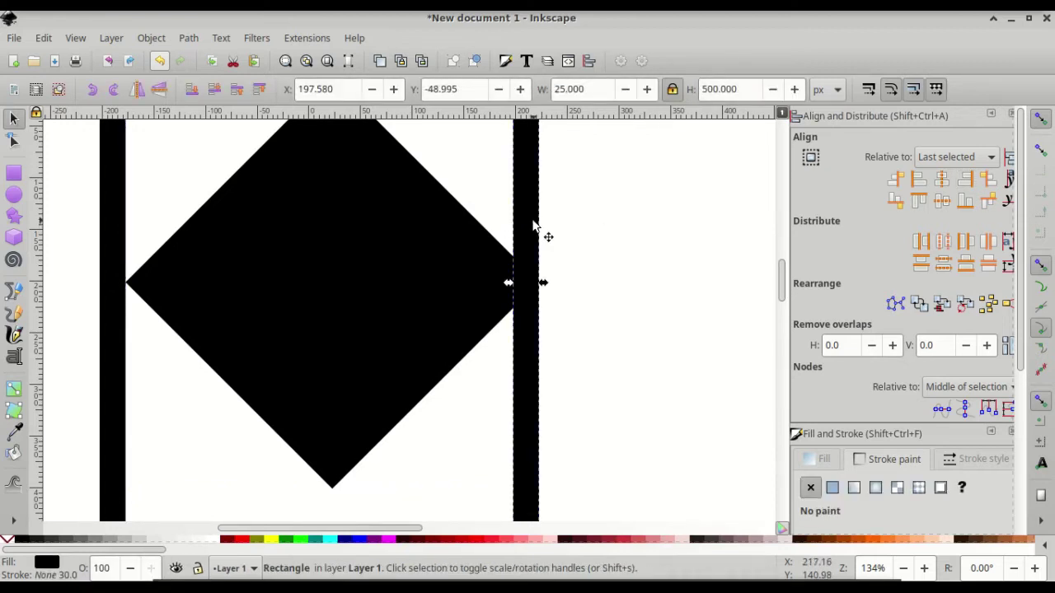
{"action": "scroll", "coordinate": [536, 223], "scroll_direction": "down", "scroll_amount": 1, "text": "ctrl"}
{"action": "scroll", "coordinate": [536, 223], "scroll_direction": "down", "scroll_amount": 1, "text": "ctrl"}
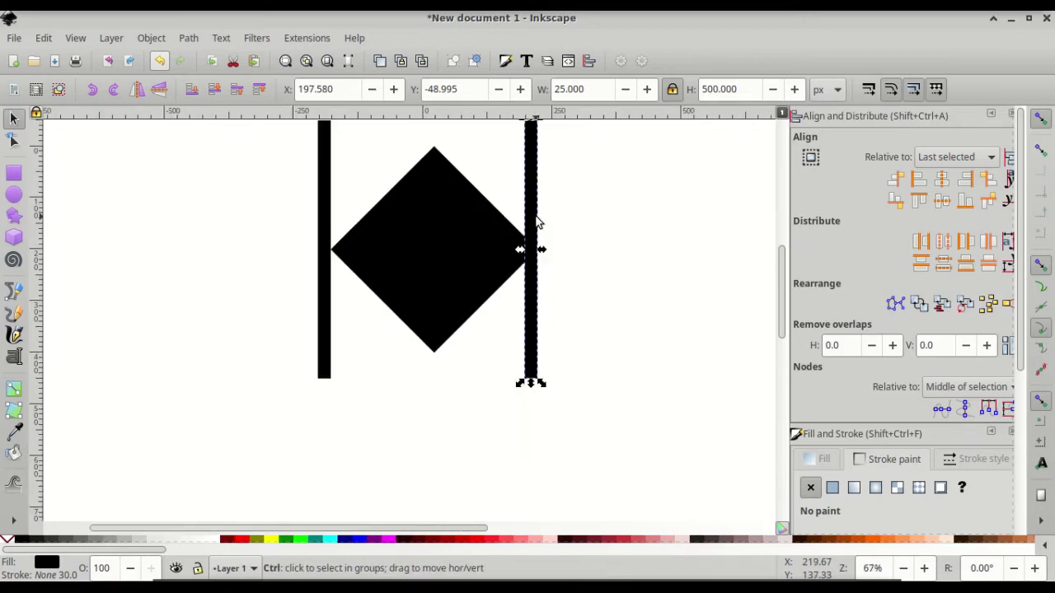
{"action": "scroll", "coordinate": [536, 221], "scroll_direction": "up", "scroll_amount": 2}
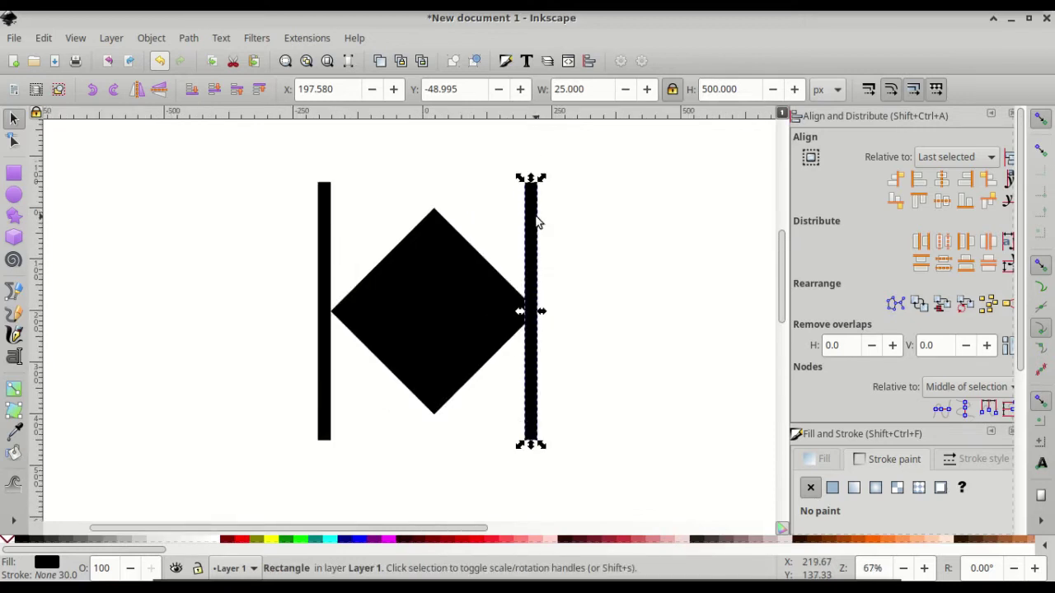
{"action": "left_click", "coordinate": [326, 220], "text": "shift"}
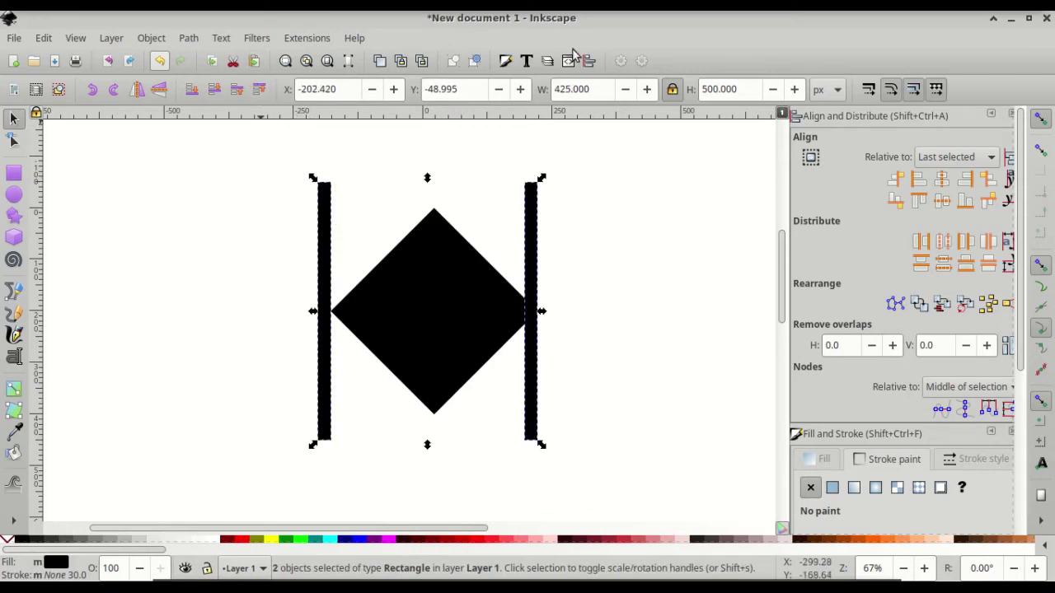
{"action": "left_click", "coordinate": [187, 39]}
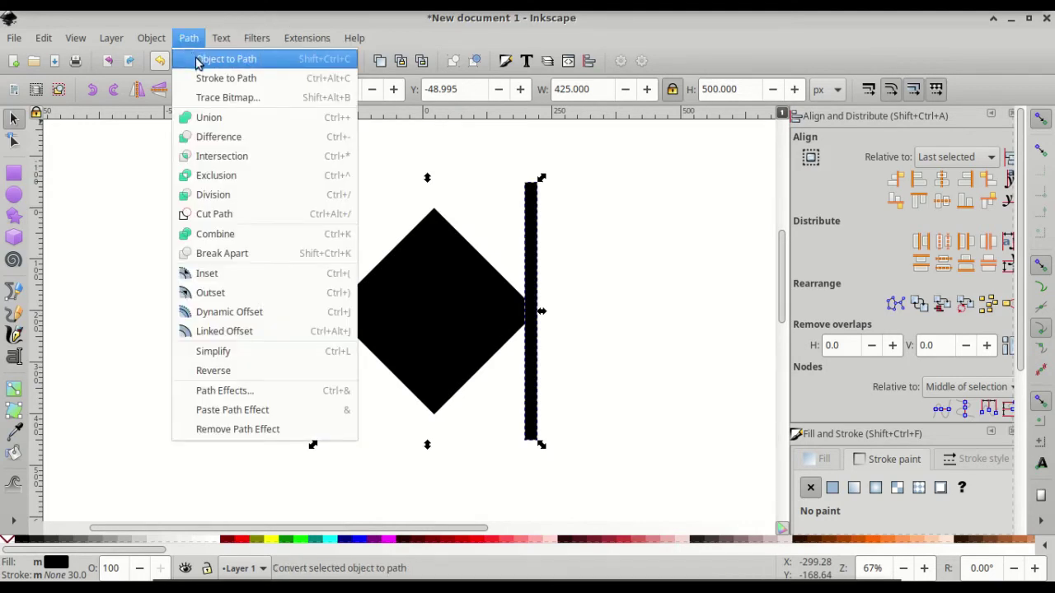
{"action": "left_click", "coordinate": [198, 62]}
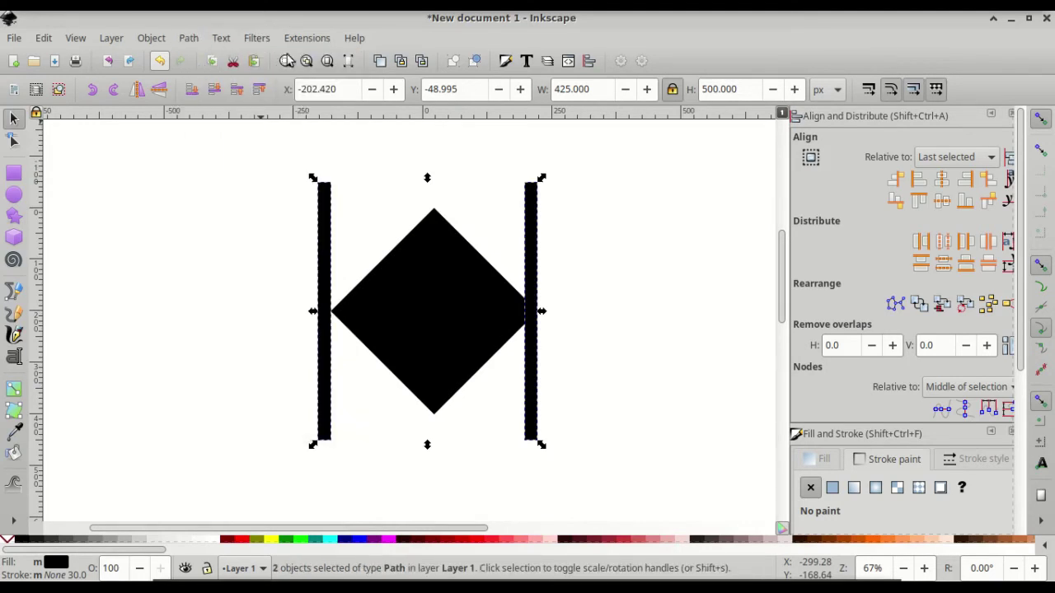
Step: Interpolate between the two bars with 7 steps, exponent 0.0 and interpolation method 1
{"action": "left_click", "coordinate": [304, 41]}
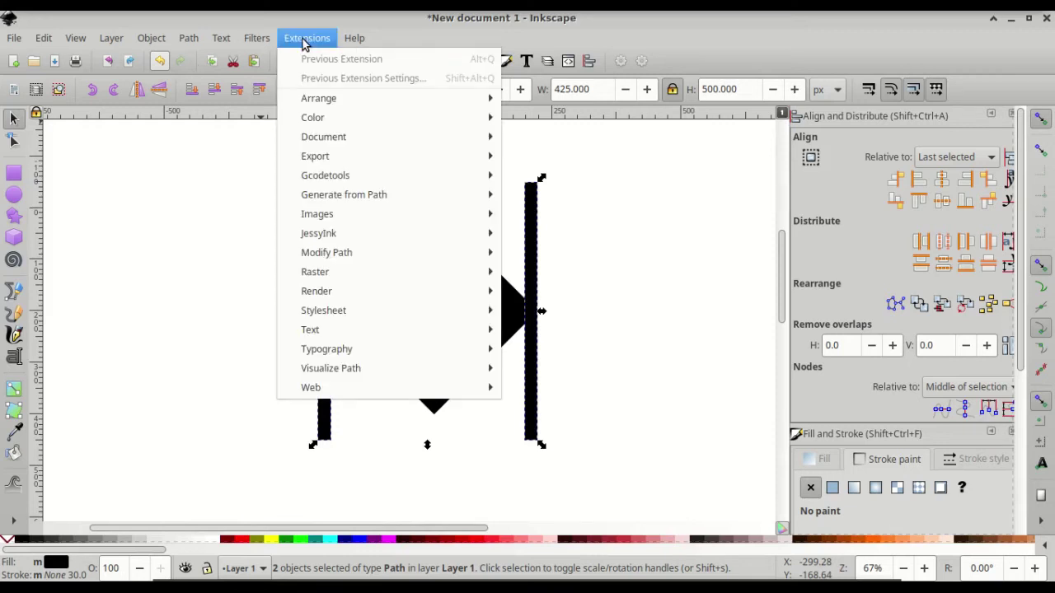
{"action": "mouse_move", "coordinate": [375, 197]}
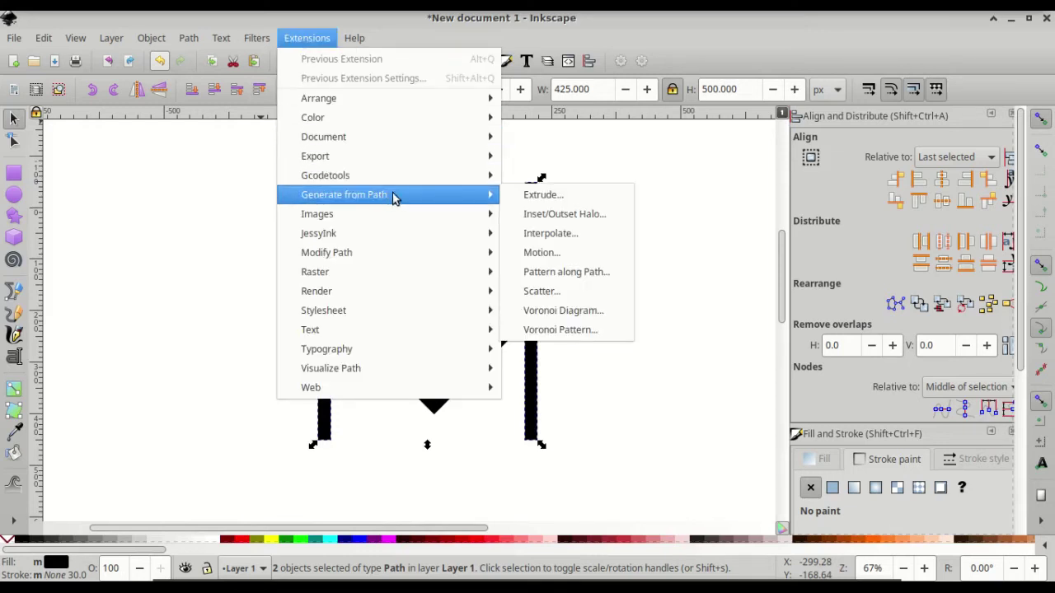
{"action": "left_click", "coordinate": [544, 234]}
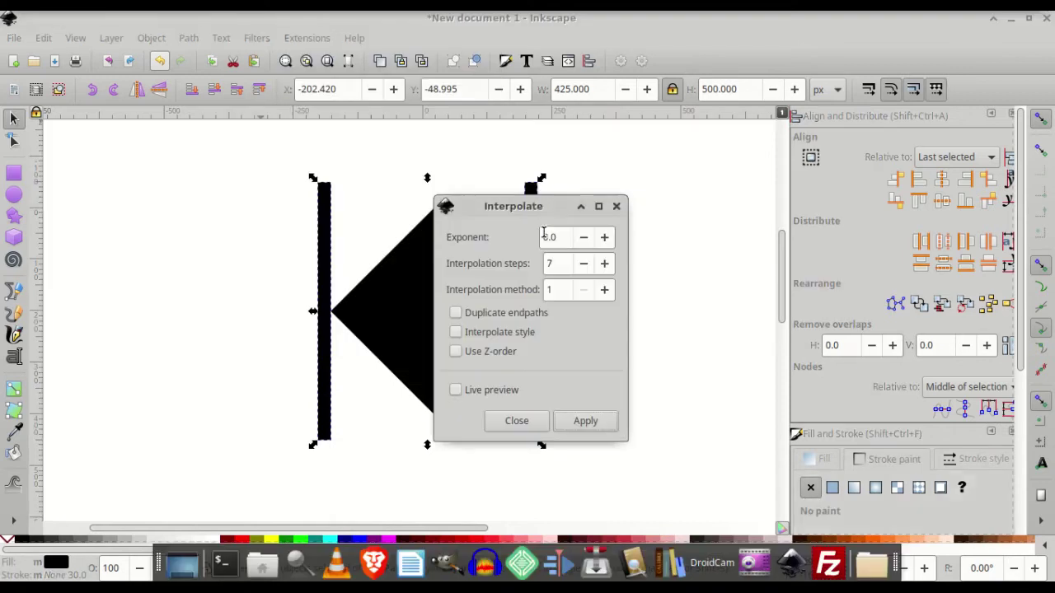
{"action": "left_click_drag", "start_coordinate": [537, 206], "coordinate": [590, 121]}
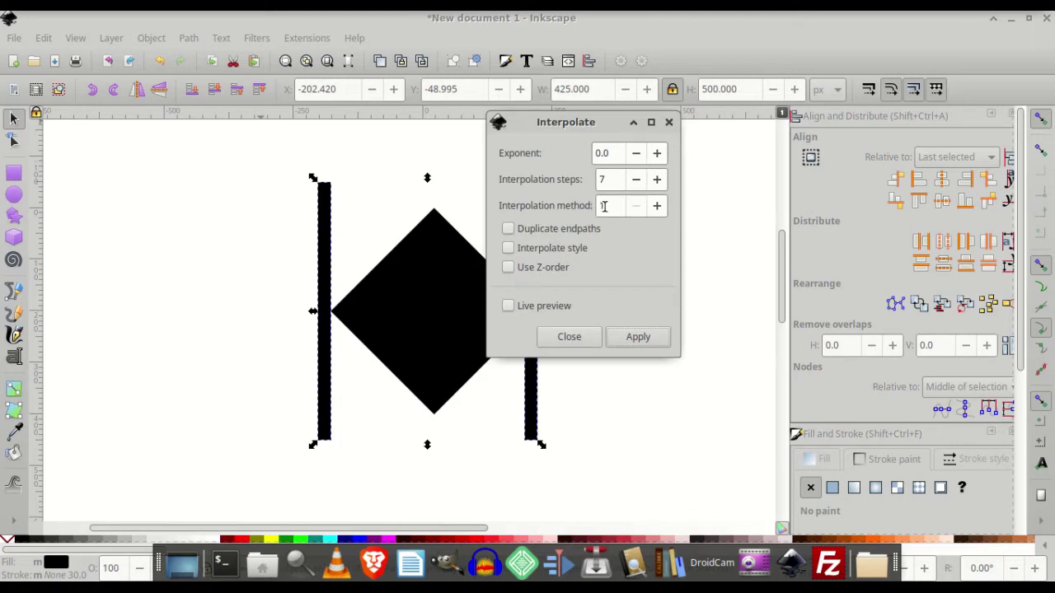
{"action": "left_click", "coordinate": [507, 306]}
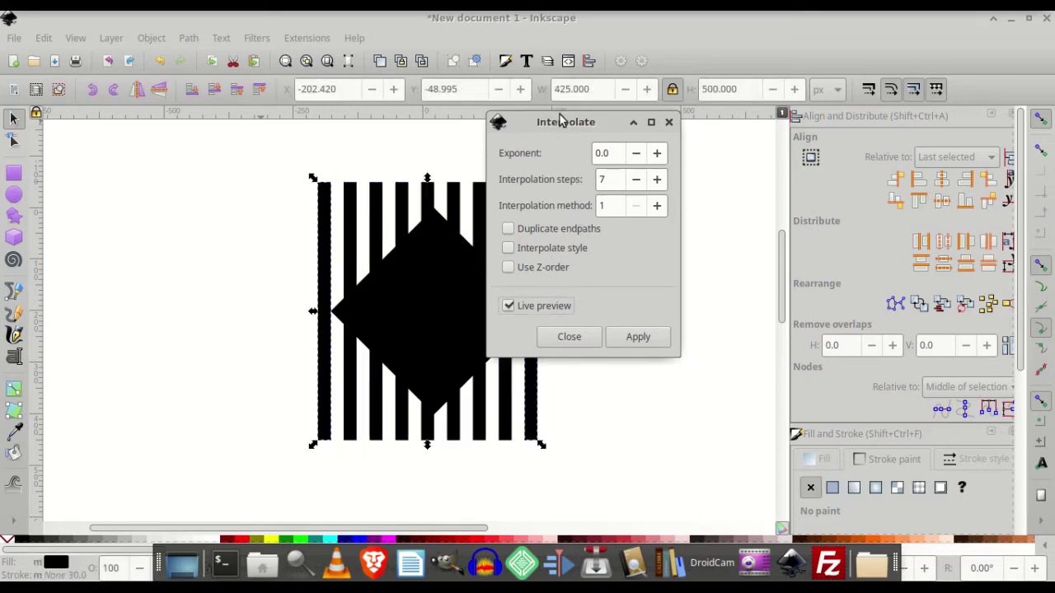
{"action": "left_click_drag", "start_coordinate": [565, 121], "coordinate": [712, 109]}
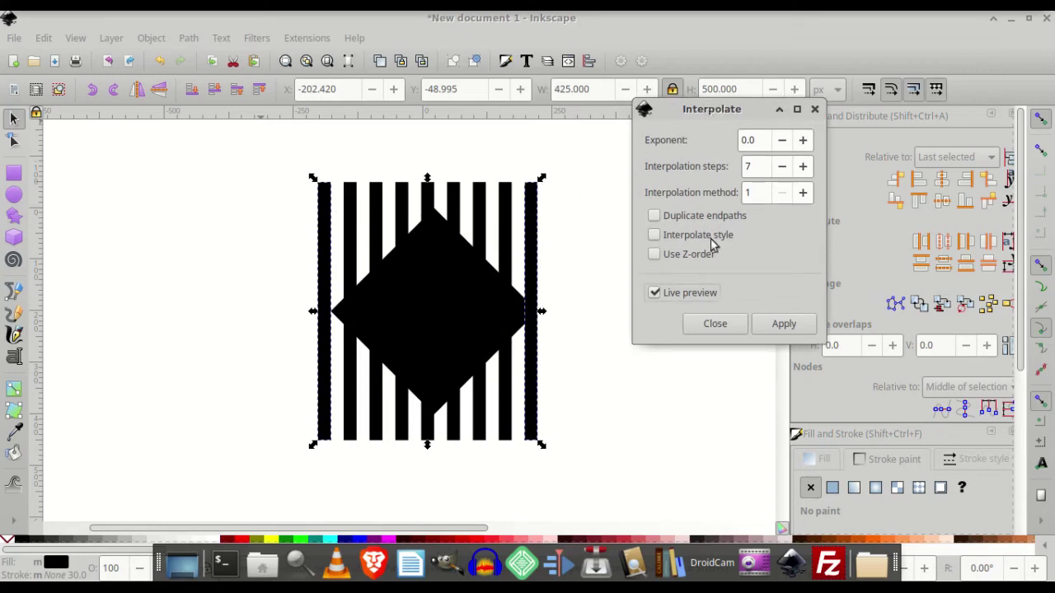
{"action": "left_click", "coordinate": [783, 323]}
{"action": "left_click", "coordinate": [714, 324]}
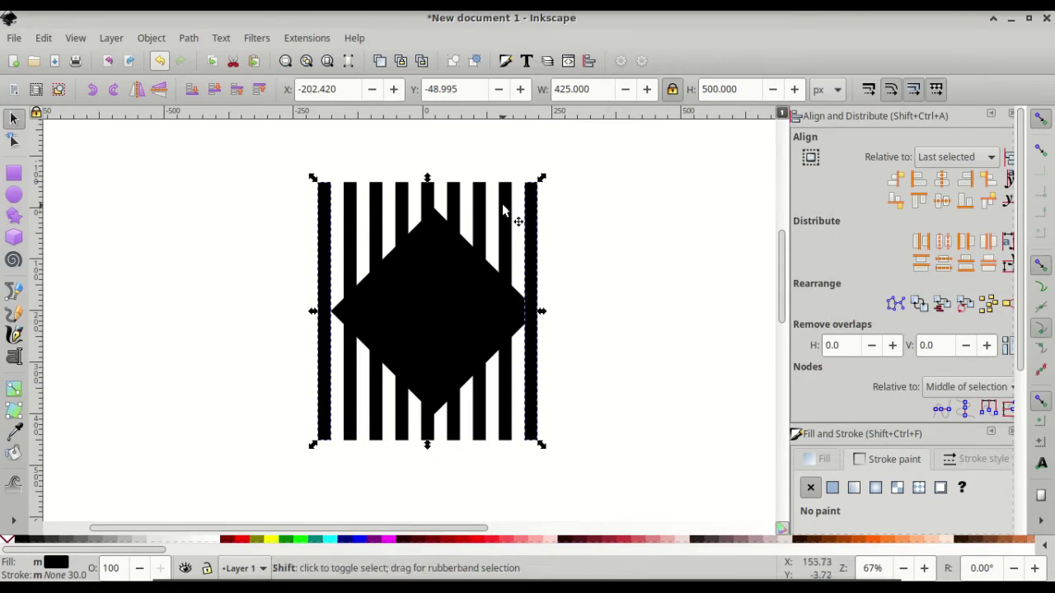
Step: Ungroup the interpolated bars and unite them with the two end bars into a single path
{"action": "left_click", "coordinate": [504, 207], "text": "shift"}
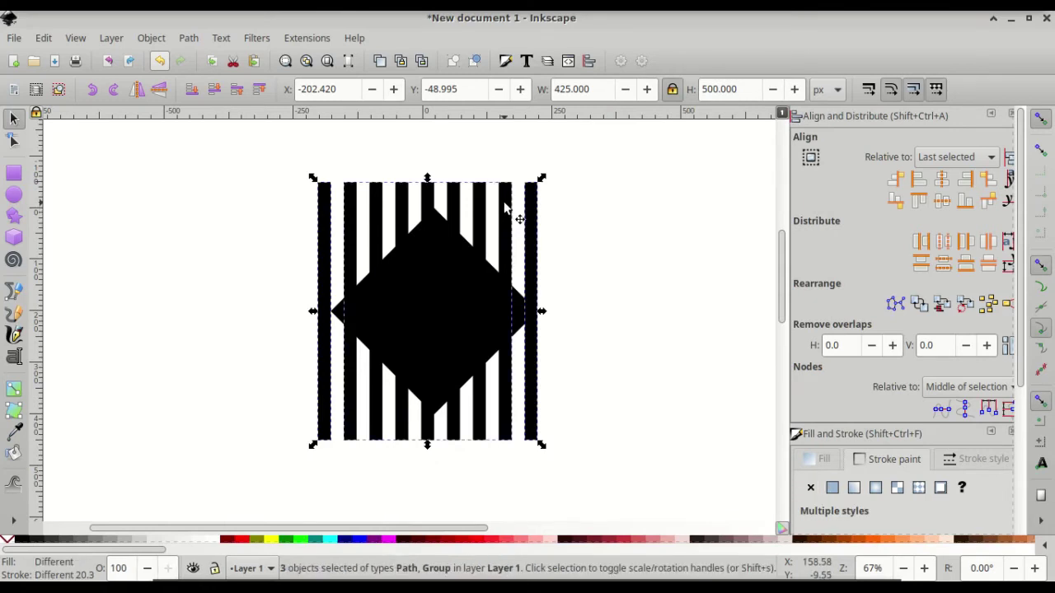
{"action": "left_click", "coordinate": [188, 39]}
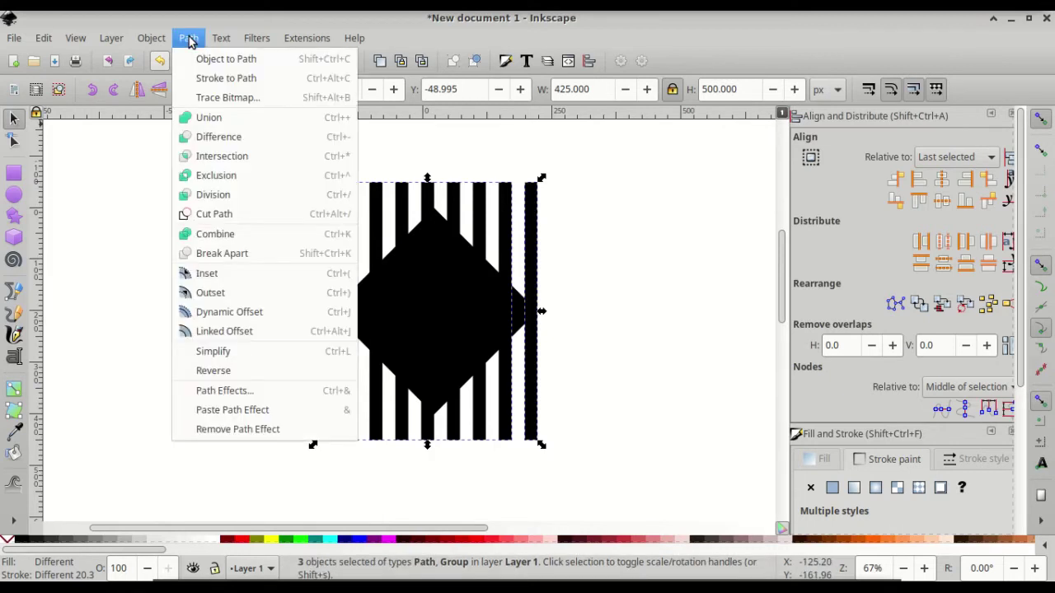
{"action": "left_click", "coordinate": [188, 38]}
{"action": "left_click", "coordinate": [151, 38]}
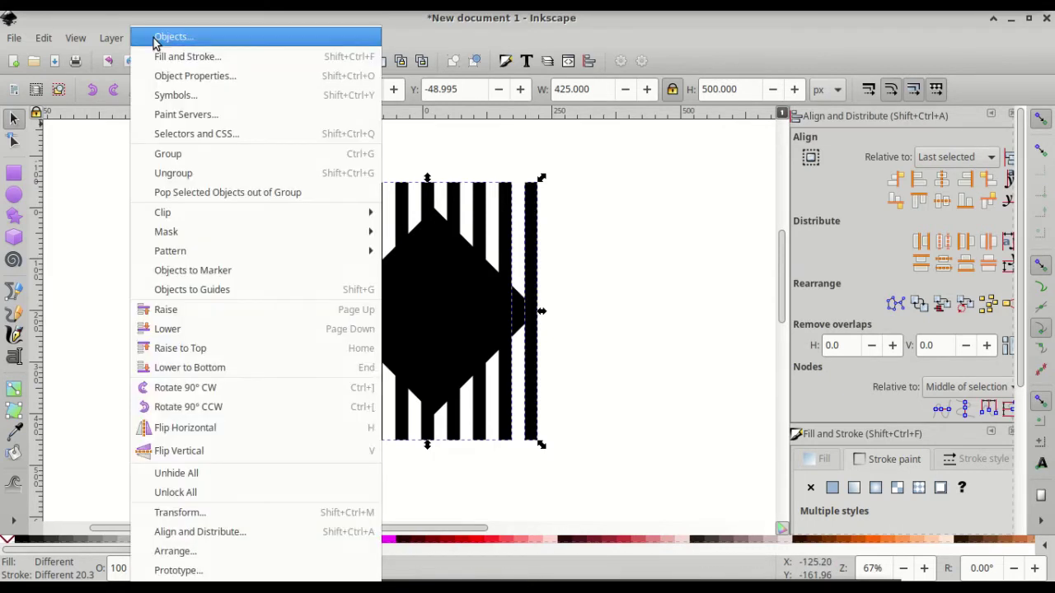
{"action": "left_click", "coordinate": [181, 173]}
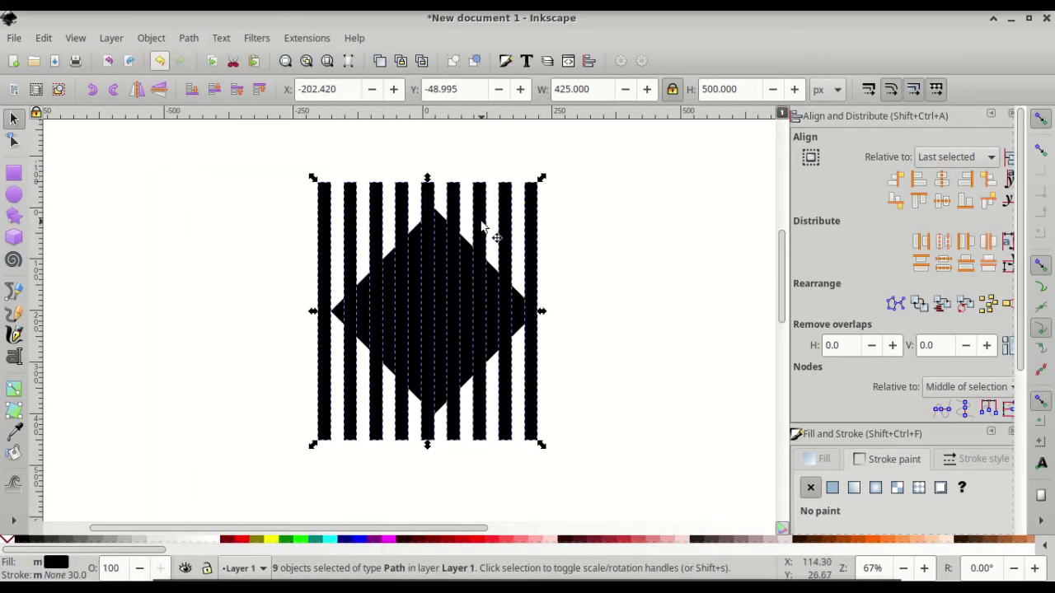
{"action": "left_click", "coordinate": [188, 38]}
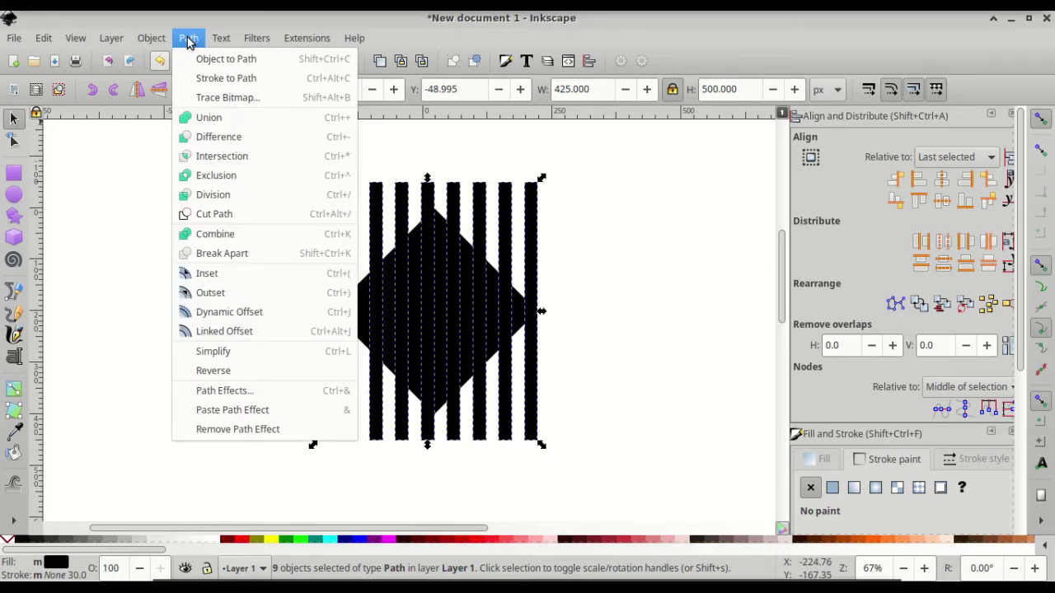
{"action": "left_click", "coordinate": [210, 117]}
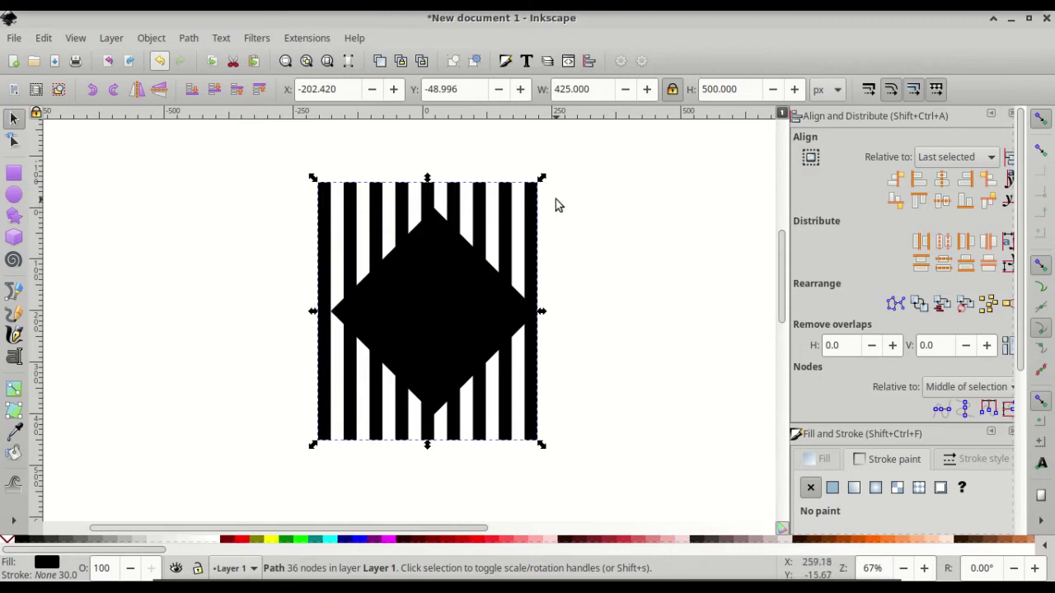
Step: Intersect the united bars with the diamond to leave a diamond made of vertical stripes
{"action": "mouse_move", "coordinate": [538, 206]}
{"action": "left_mouse_down"}
{"action": "mouse_move", "coordinate": [500, 231]}
{"action": "mouse_move", "coordinate": [529, 221]}
{"action": "left_mouse_up"}
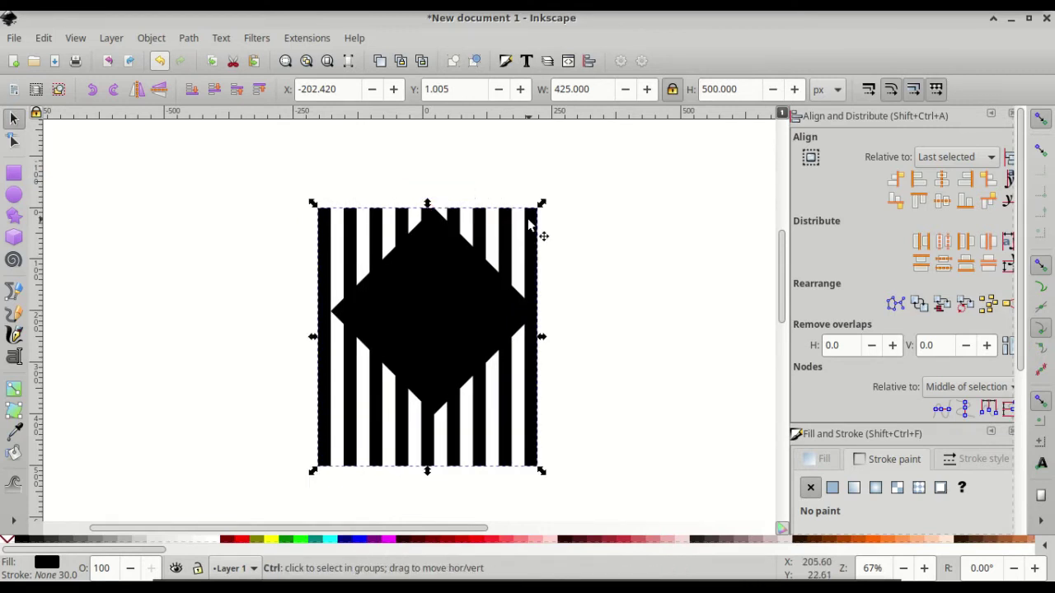
{"action": "key", "text": "ctrl+z"}
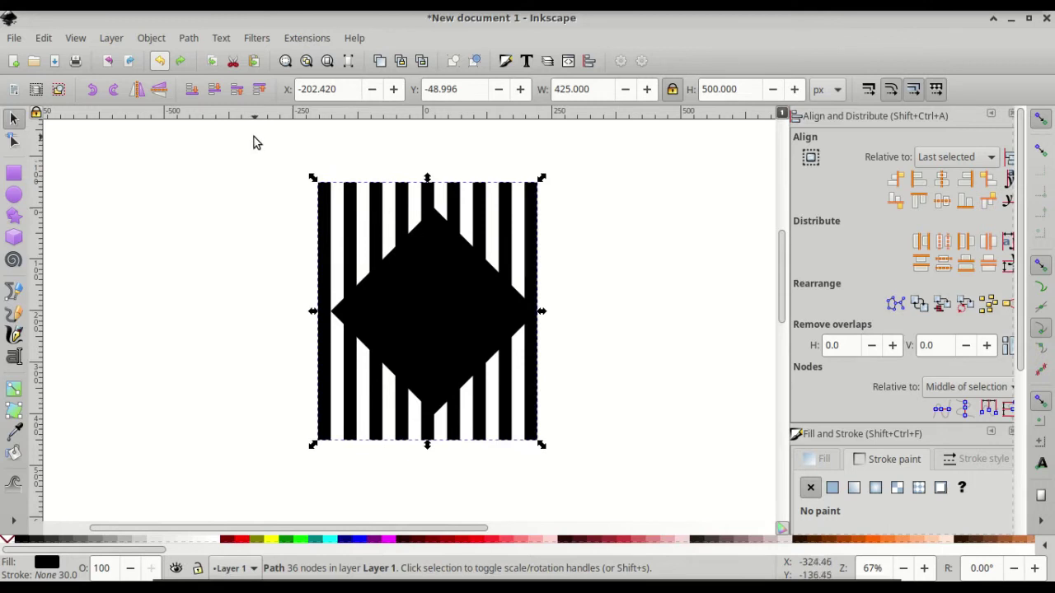
{"action": "left_click_drag", "start_coordinate": [254, 137], "coordinate": [631, 496]}
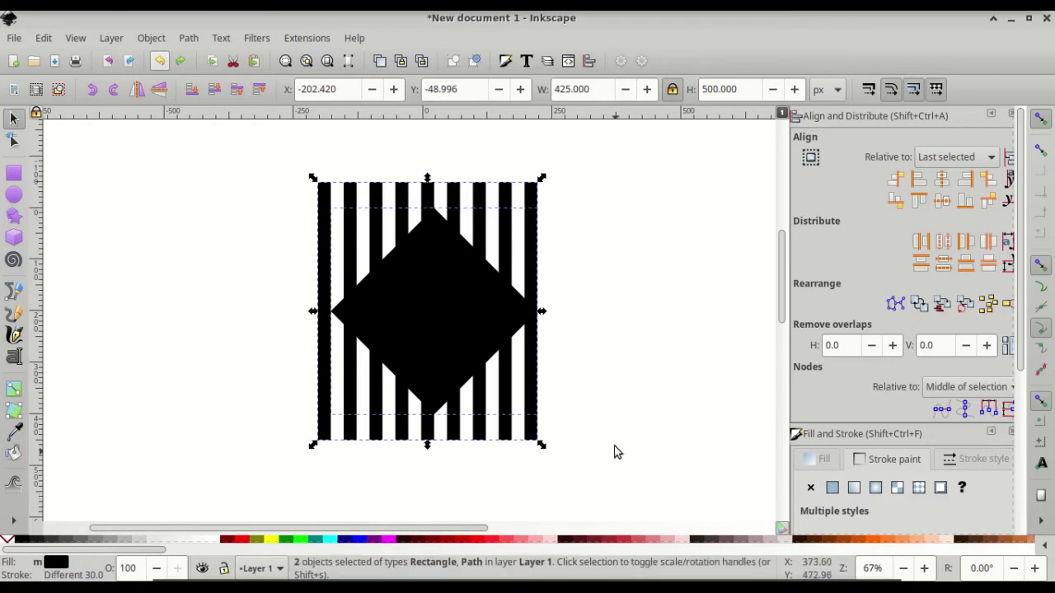
{"action": "left_click", "coordinate": [190, 39]}
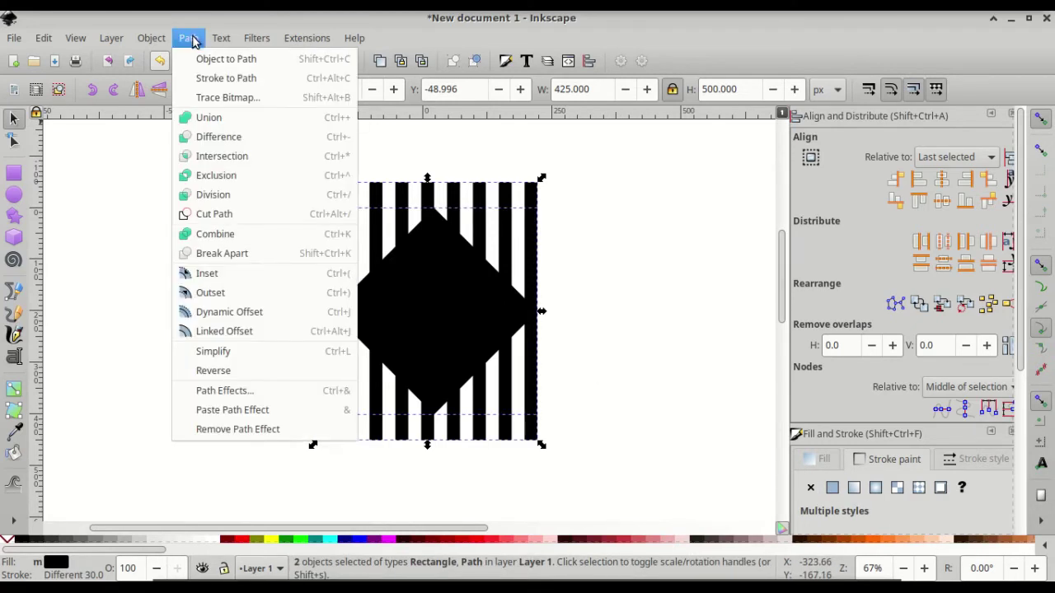
{"action": "left_click", "coordinate": [235, 158]}
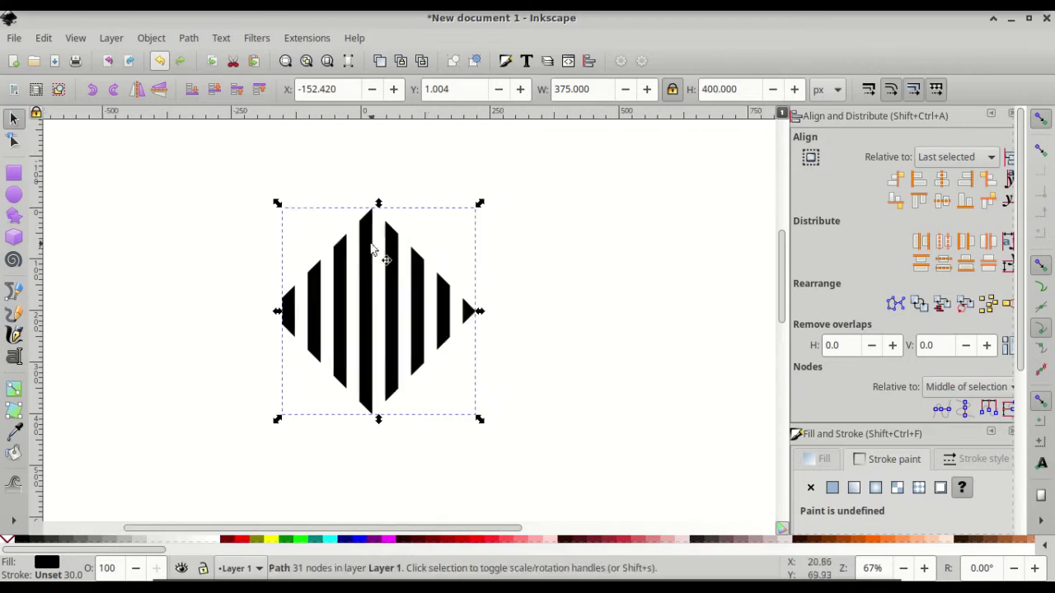
{"action": "scroll", "coordinate": [377, 247], "scroll_direction": "right", "scroll_amount": 2}
{"action": "left_click", "coordinate": [1038, 122]}
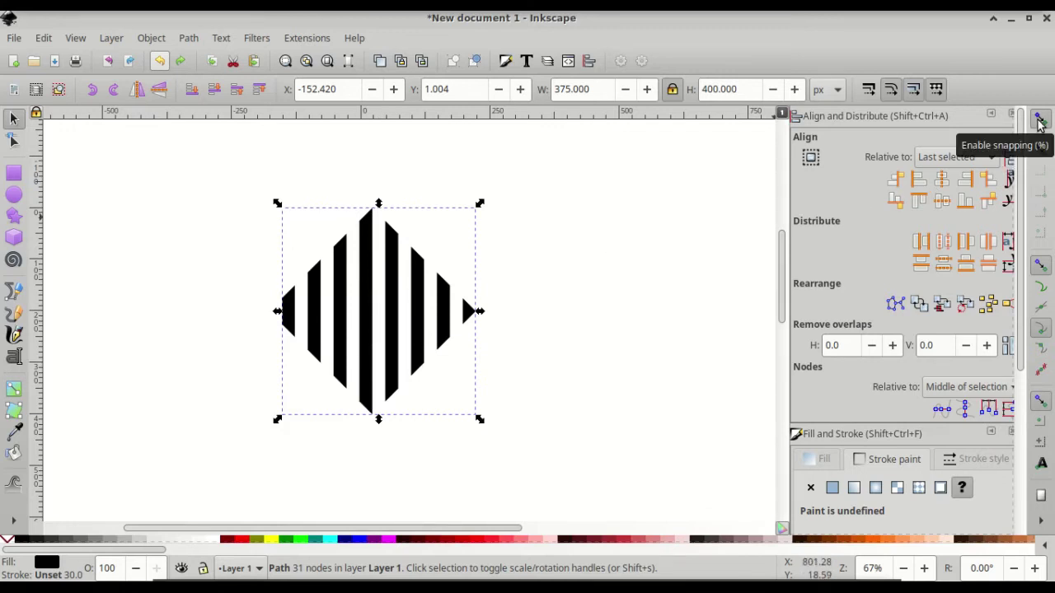
{"action": "left_click", "coordinate": [1041, 266]}
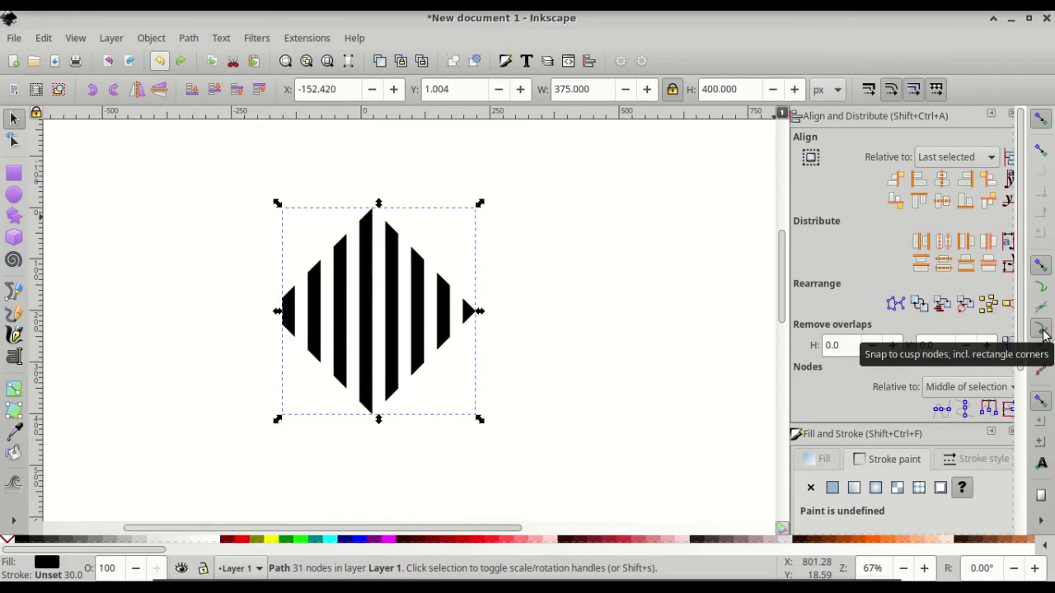
{"action": "left_click", "coordinate": [1041, 330]}
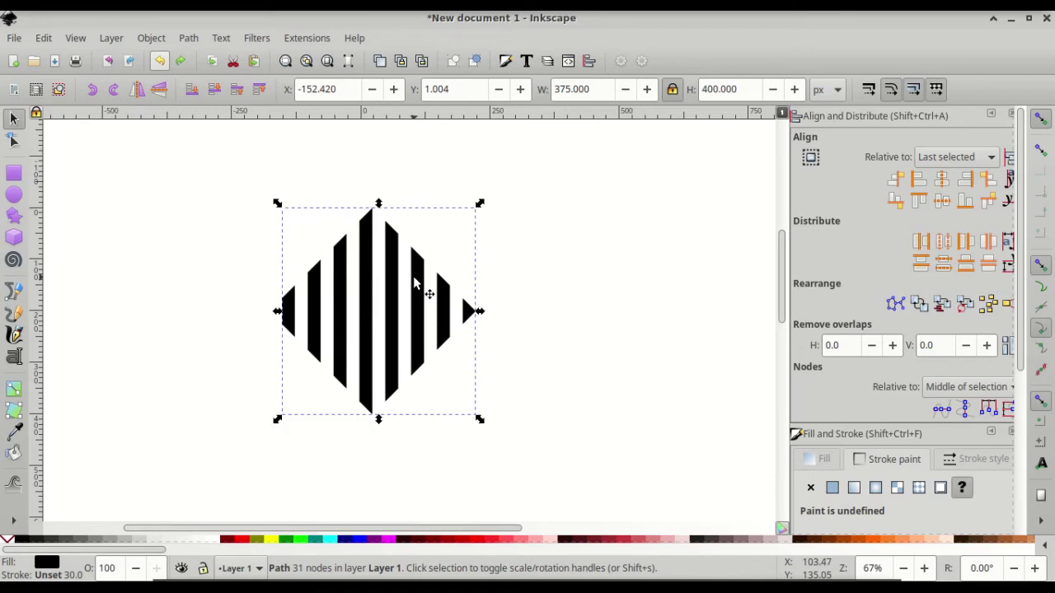
Step: Place a horizontally flipped duplicate of the striped diamond against the original's upper-right edge, moved 175 px right and 200 px up
{"action": "key", "text": "ctrl+shift+z"}
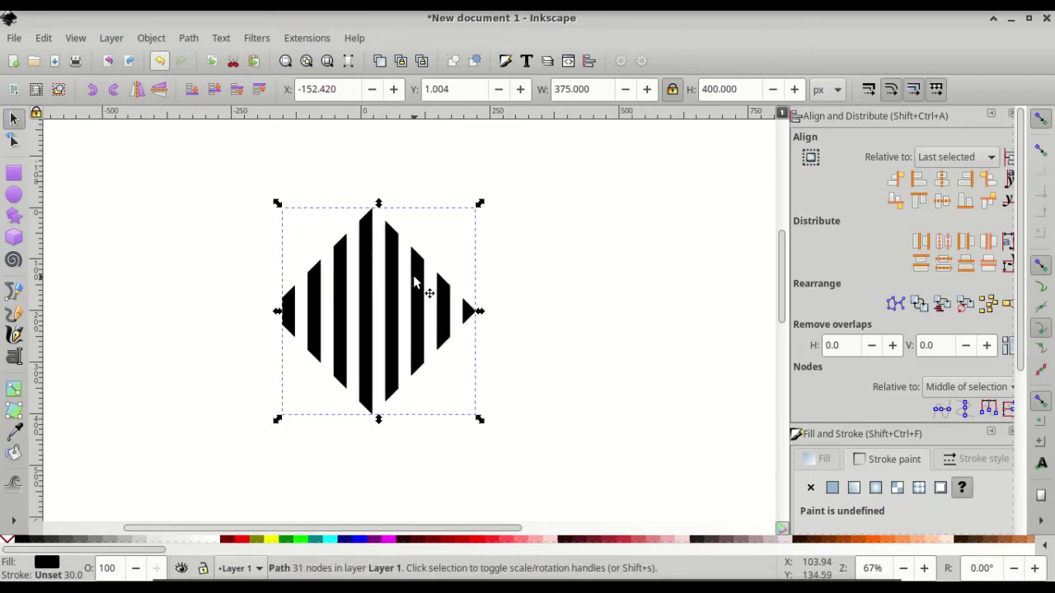
{"action": "left_click", "coordinate": [137, 92]}
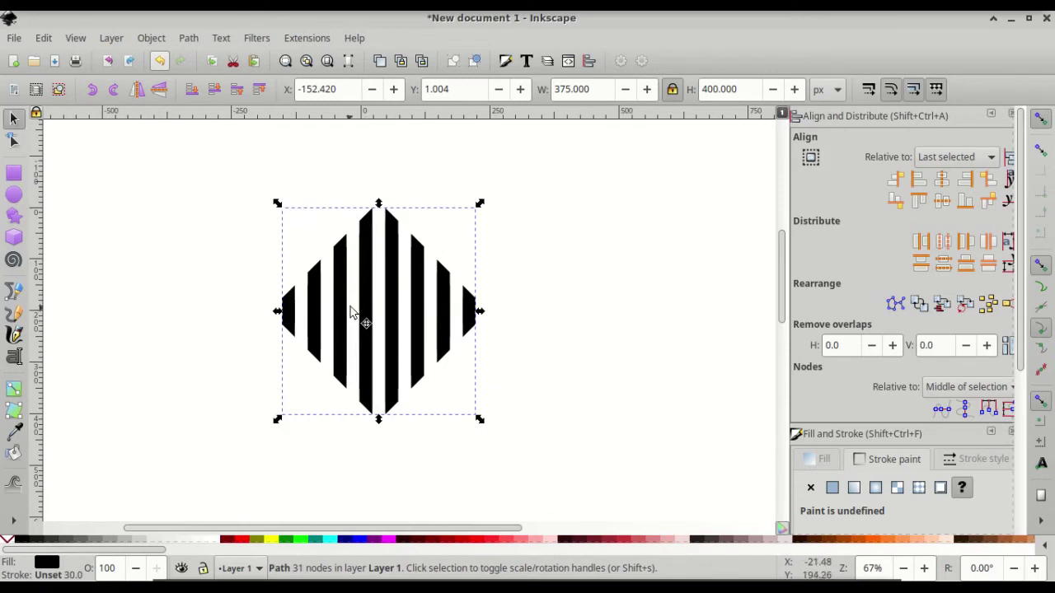
{"action": "left_click_drag", "start_coordinate": [365, 318], "coordinate": [464, 203]}
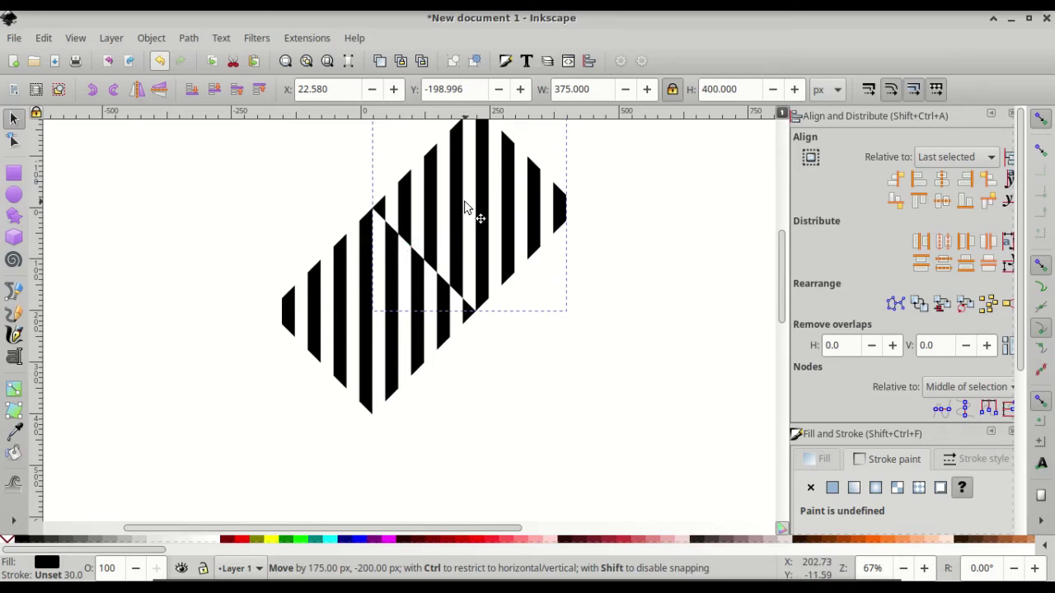
{"action": "left_click_drag", "start_coordinate": [464, 206], "coordinate": [417, 201]}
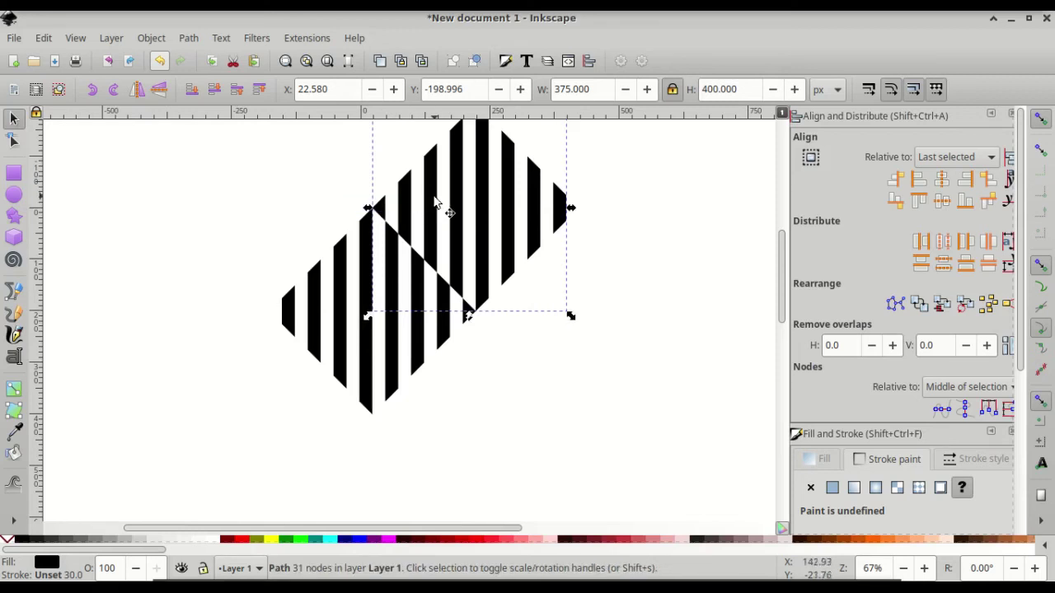
Step: Duplicate the pair of striped diamonds and move the copy about 363 px right and 202 px down
{"action": "scroll", "coordinate": [437, 204], "scroll_direction": "up", "scroll_amount": 2}
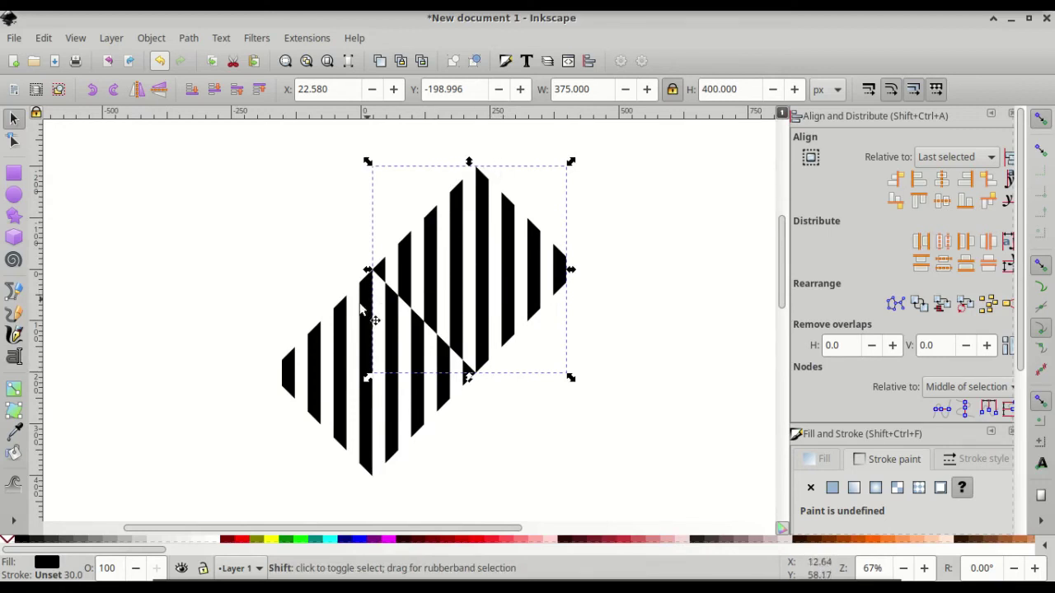
{"action": "left_click", "coordinate": [339, 333], "text": "shift"}
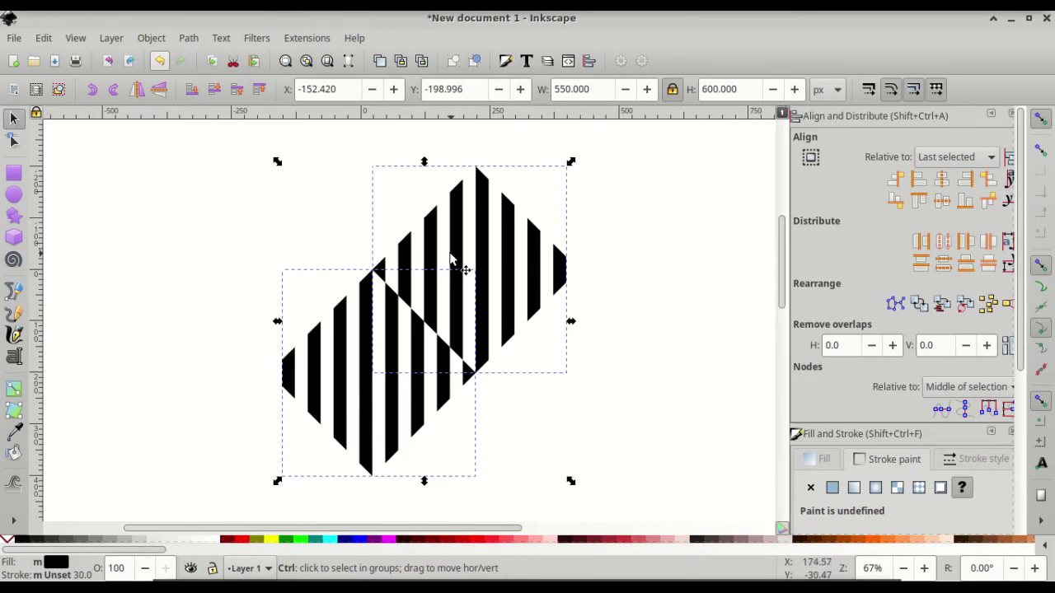
{"action": "key", "text": "ctrl+d"}
{"action": "left_click_drag", "start_coordinate": [438, 258], "coordinate": [621, 353]}
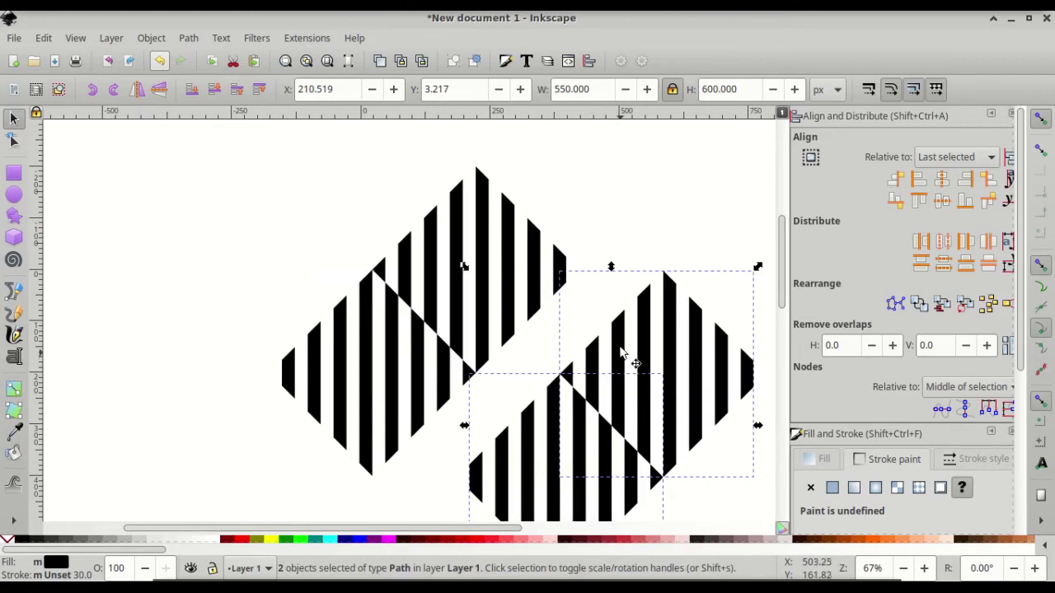
{"action": "scroll", "coordinate": [621, 352], "scroll_direction": "down", "scroll_amount": 5}
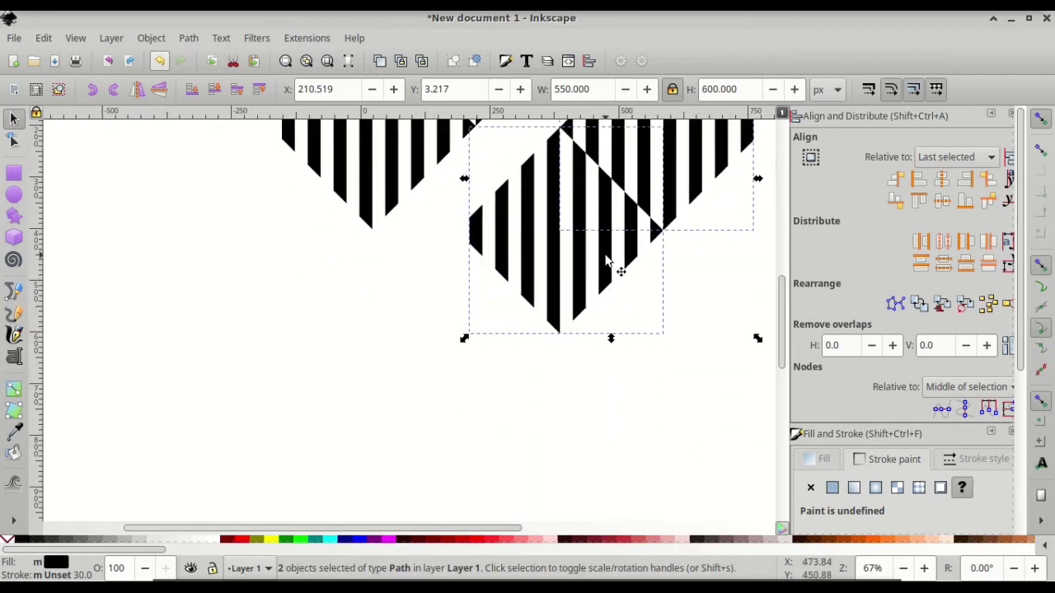
Step: Snap the copy's upper-right diamond at X 22.58, Y 201 px and its lower-left one at X 247.58, Y 1 px, completing a large four-part diamond
{"action": "left_click_drag", "start_coordinate": [605, 260], "coordinate": [549, 379]}
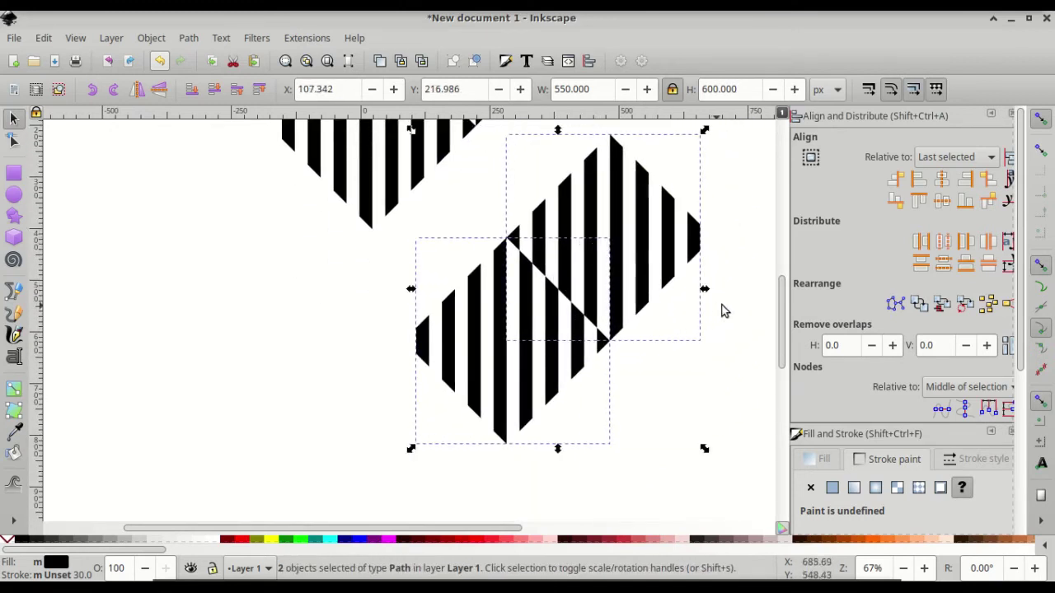
{"action": "left_click", "coordinate": [744, 302]}
{"action": "scroll", "coordinate": [740, 303], "scroll_direction": "up", "scroll_amount": 3}
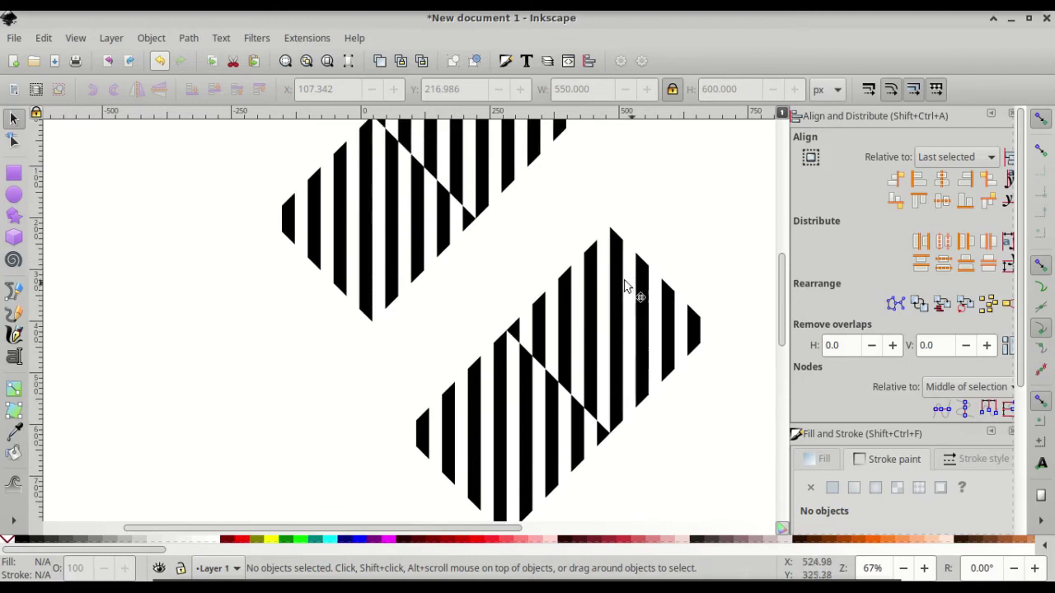
{"action": "left_click_drag", "start_coordinate": [616, 282], "coordinate": [479, 270]}
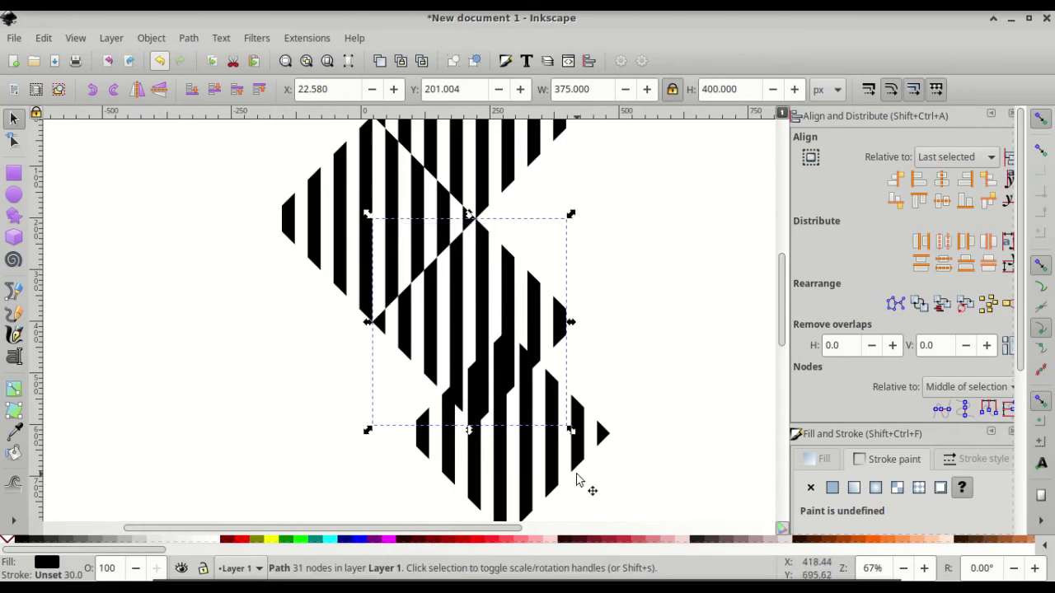
{"action": "left_click_drag", "start_coordinate": [588, 470], "coordinate": [657, 240]}
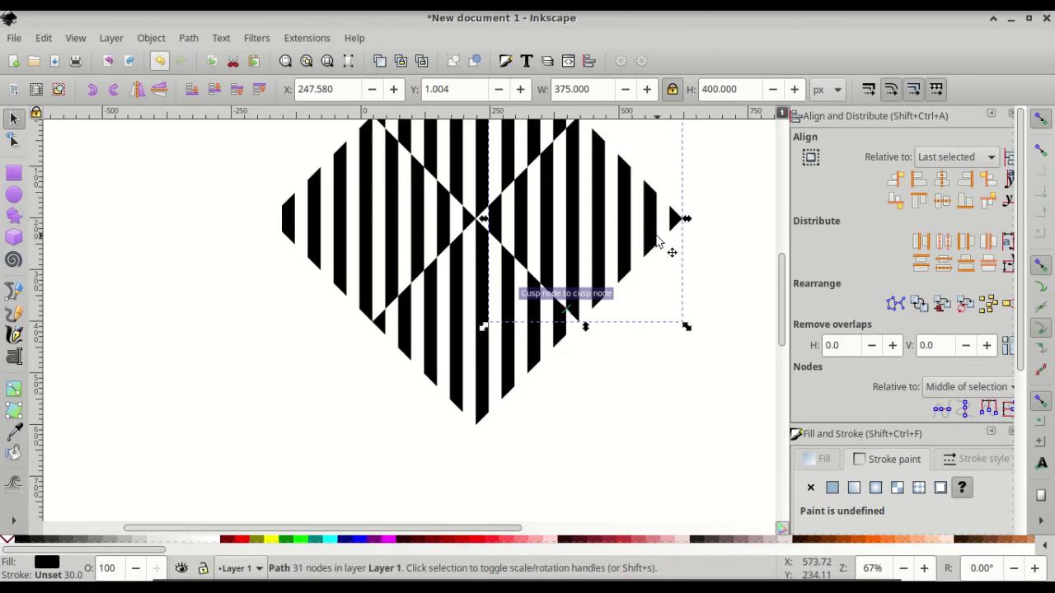
{"action": "scroll", "coordinate": [641, 253], "scroll_direction": "up", "scroll_amount": 2}
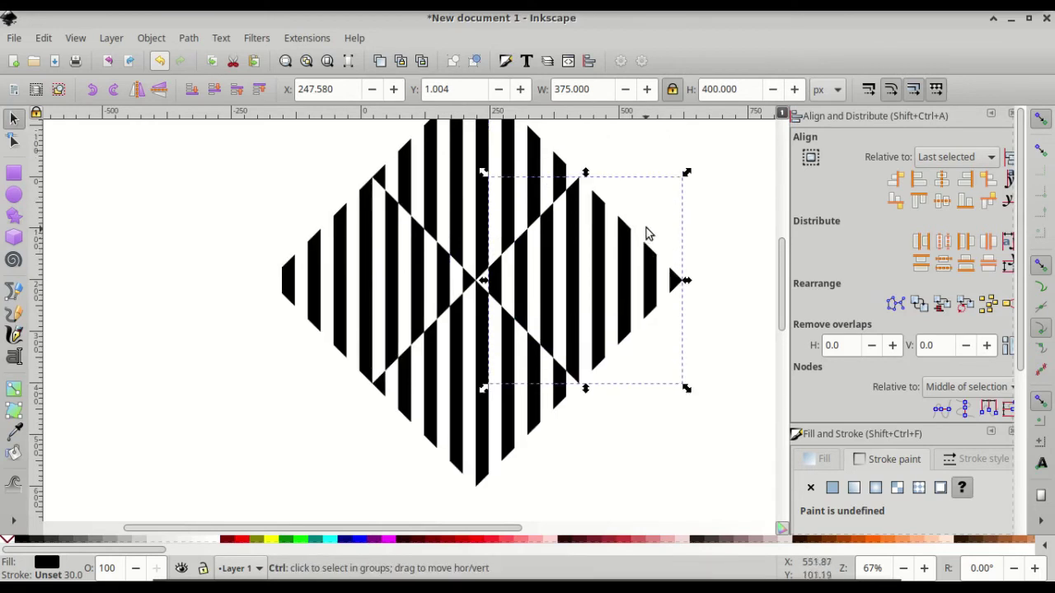
{"action": "scroll", "coordinate": [646, 234], "scroll_direction": "down", "scroll_amount": 1}
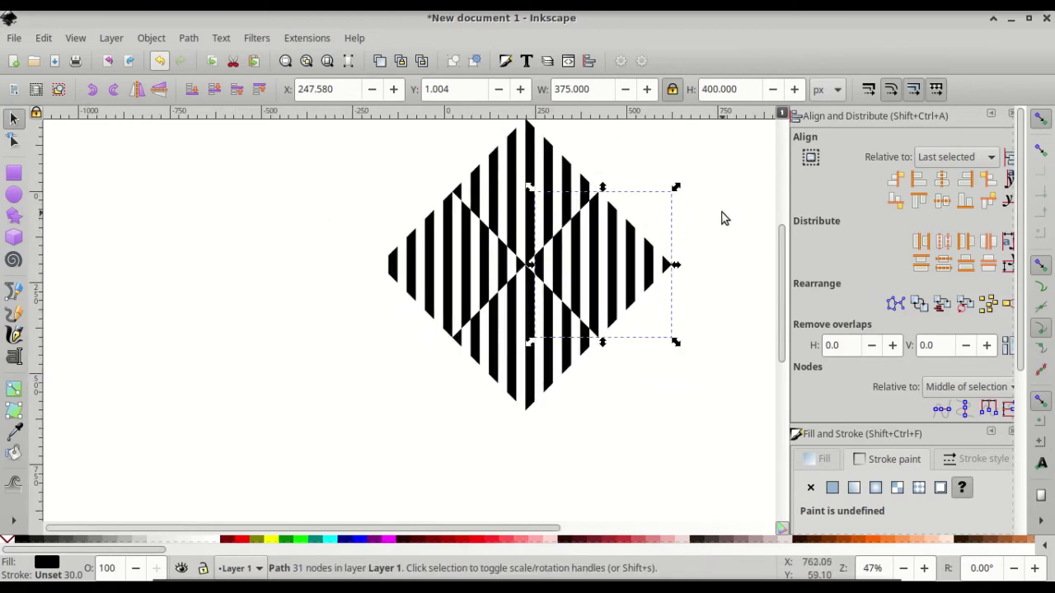
{"action": "scroll", "coordinate": [723, 218], "scroll_direction": "up", "scroll_amount": 1}
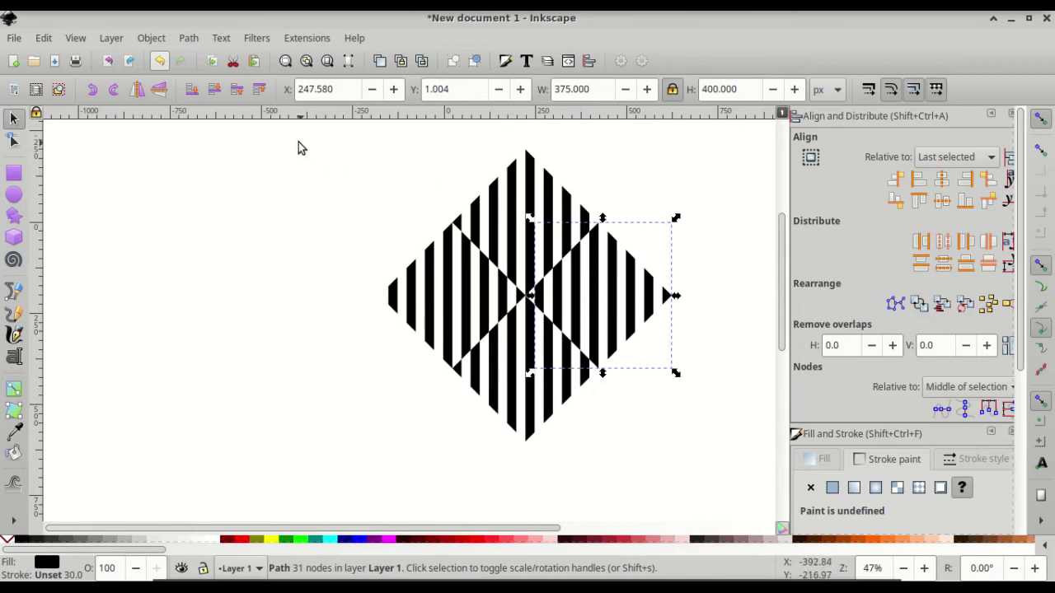
Step: Draw a closed 400 px square with the Pen tool, snapping its corners to the four outer points where neighbouring striped diamonds meet
{"action": "left_click_drag", "start_coordinate": [296, 137], "coordinate": [725, 482]}
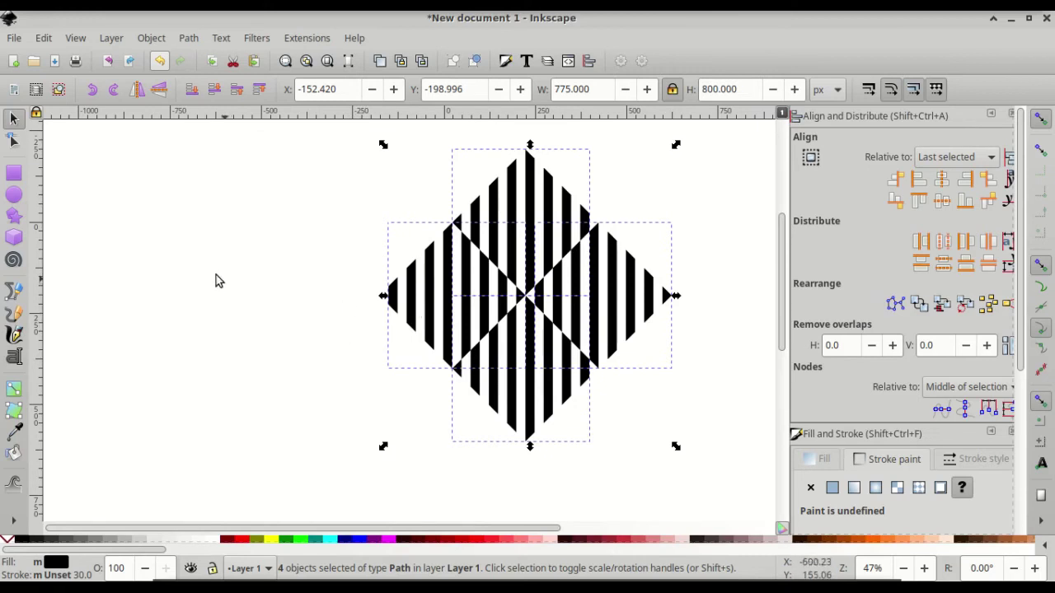
{"action": "left_click", "coordinate": [14, 293]}
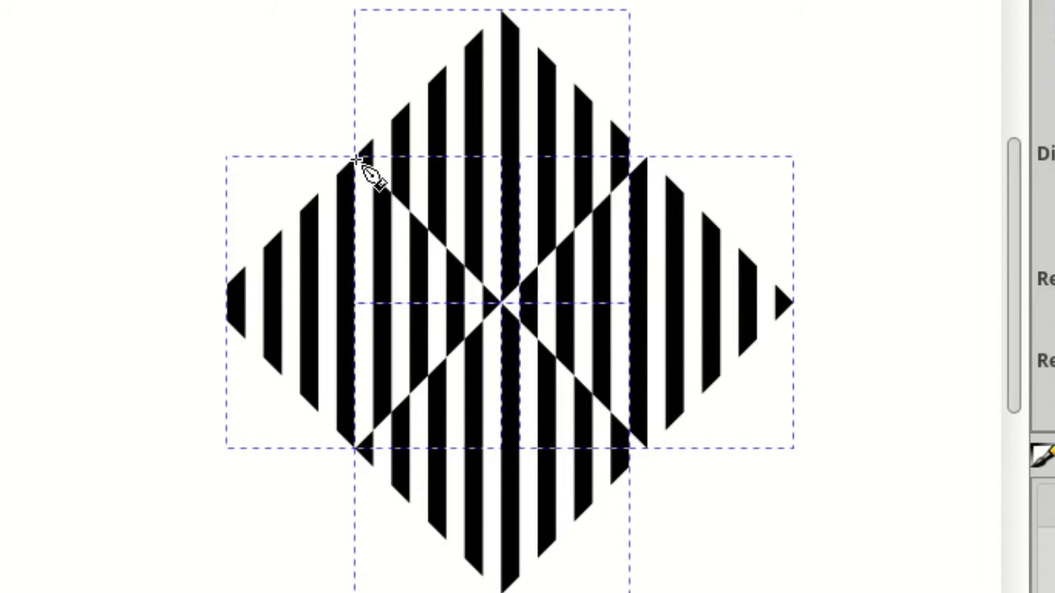
{"action": "key", "text": "Escape"}
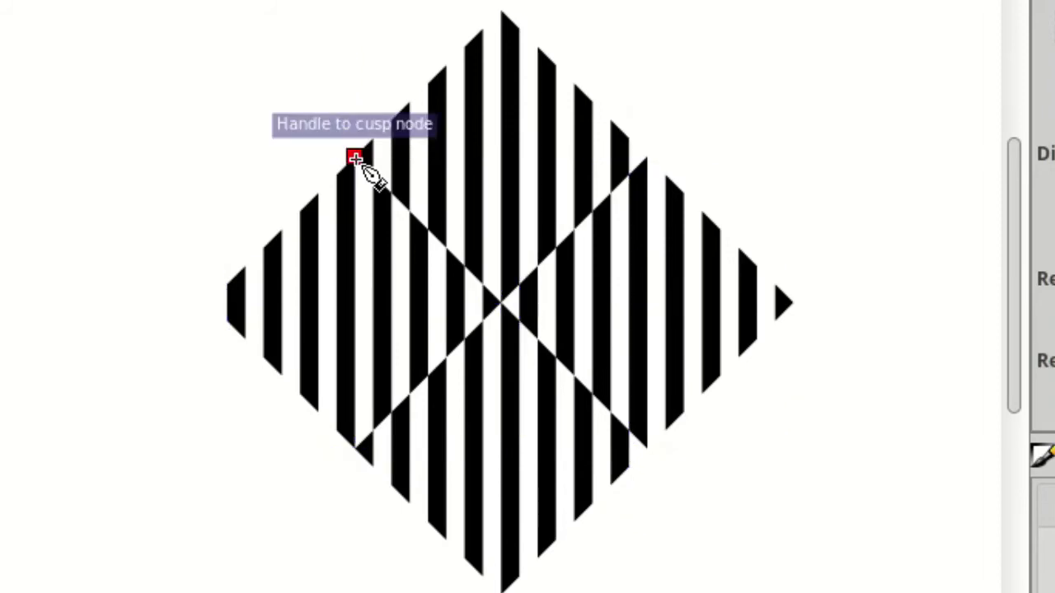
{"action": "left_click", "coordinate": [355, 157]}
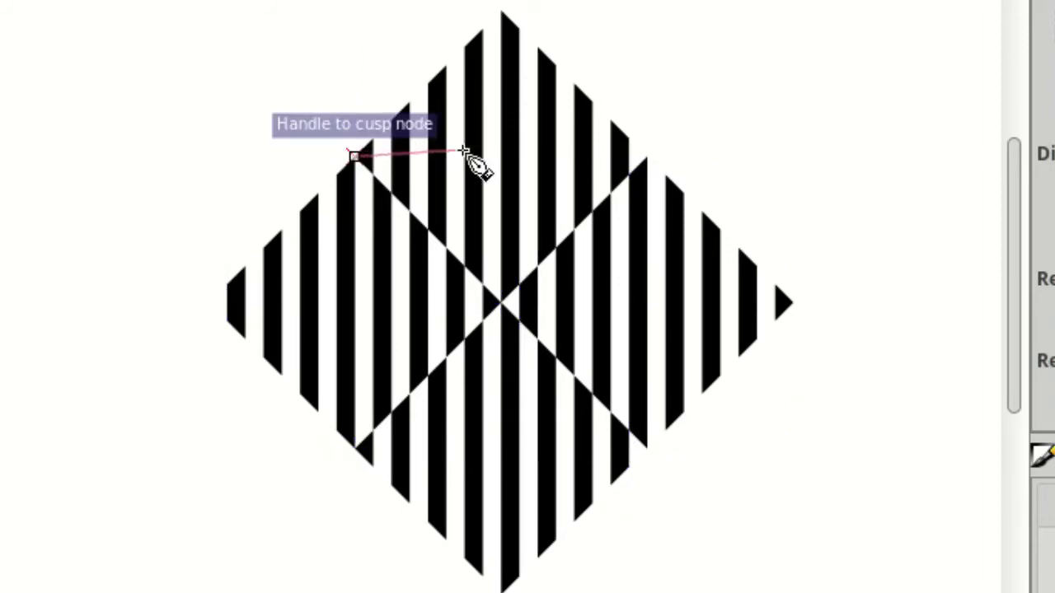
{"action": "left_click", "coordinate": [644, 158]}
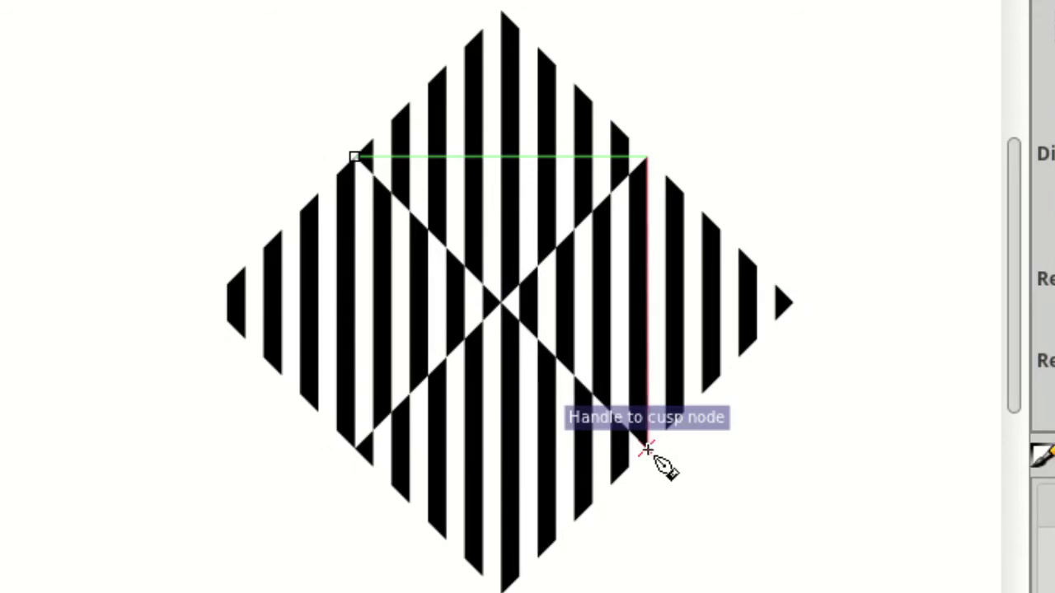
{"action": "left_click", "coordinate": [647, 449]}
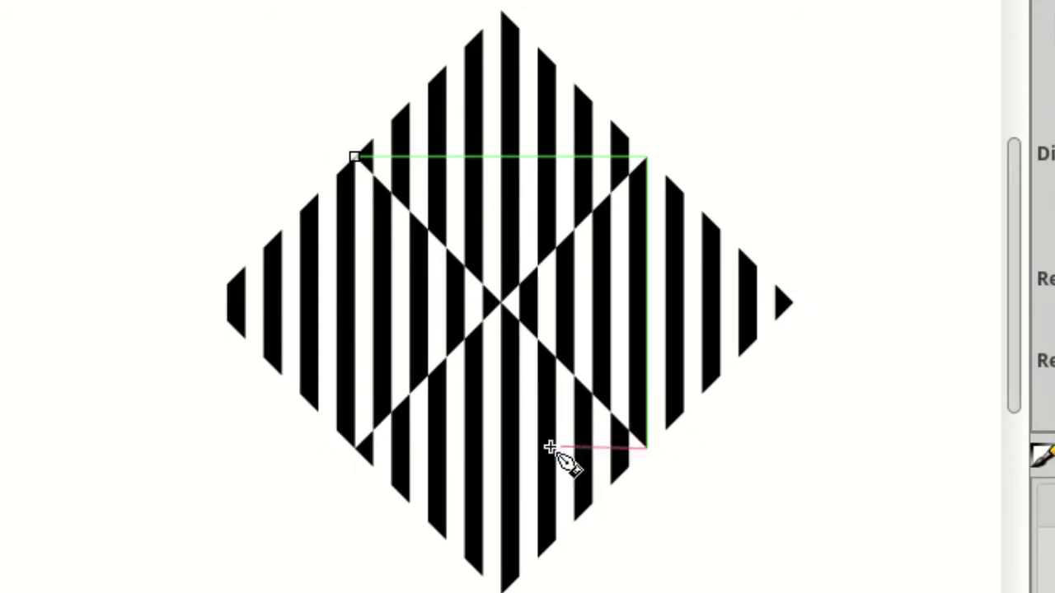
{"action": "left_click", "coordinate": [353, 450]}
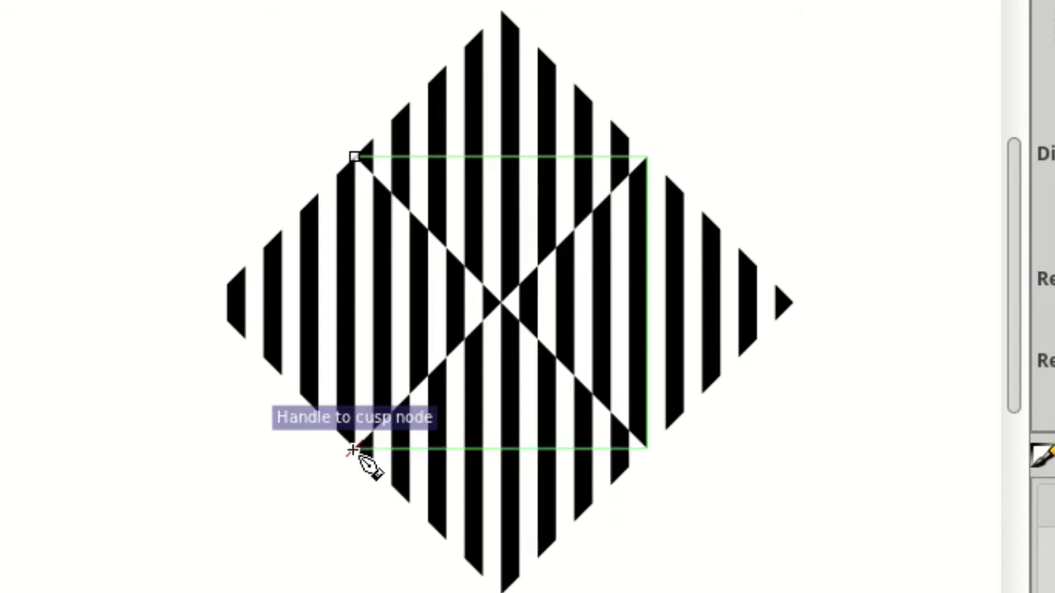
{"action": "left_click", "coordinate": [355, 155]}
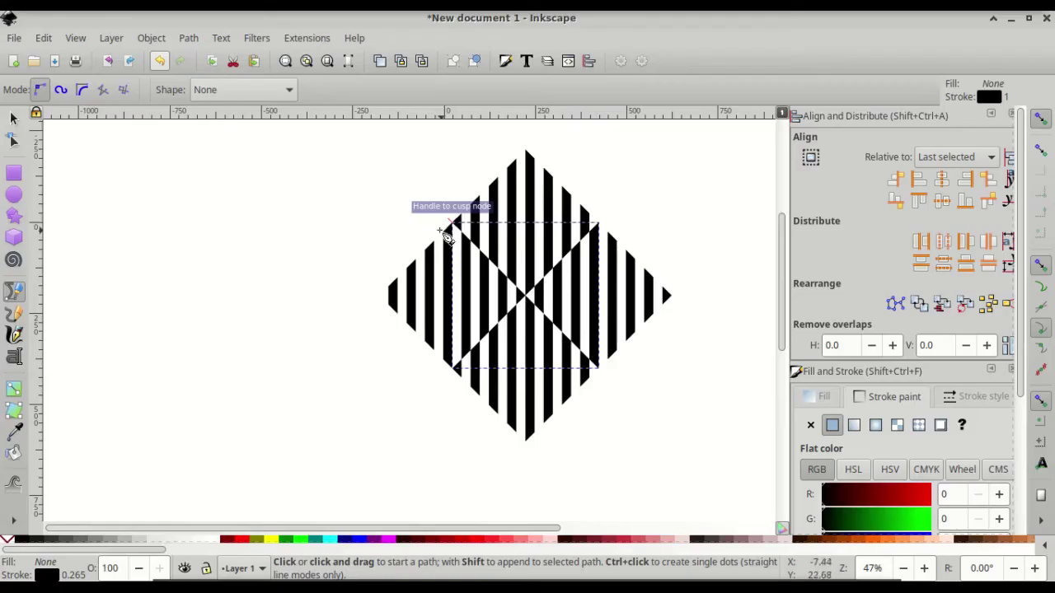
Step: Remove the square's stroke and give it a flat black fill
{"action": "left_click", "coordinate": [14, 118]}
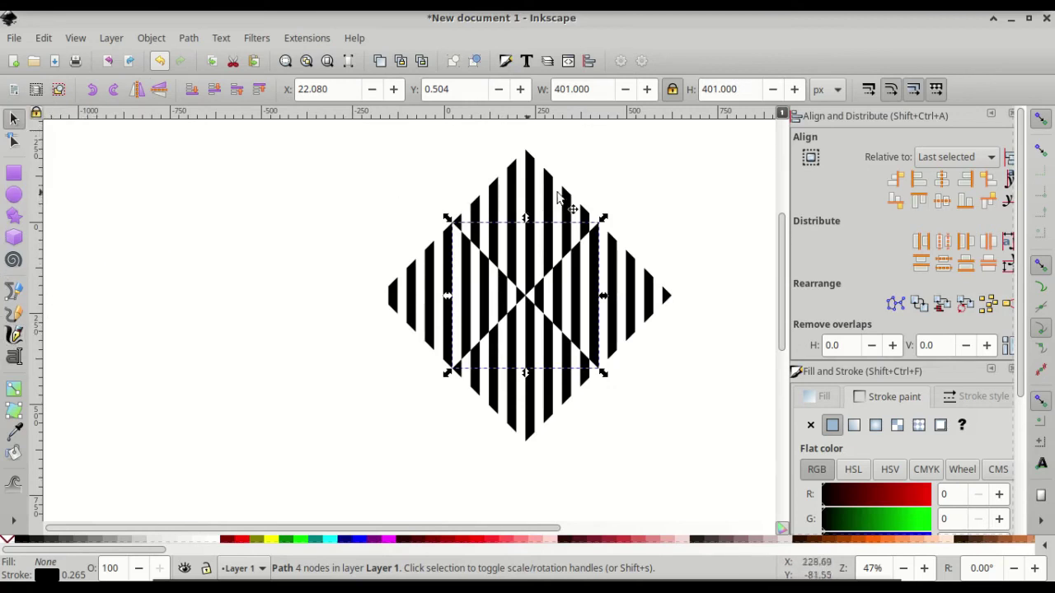
{"action": "scroll", "coordinate": [916, 372], "scroll_direction": "down", "scroll_amount": 2}
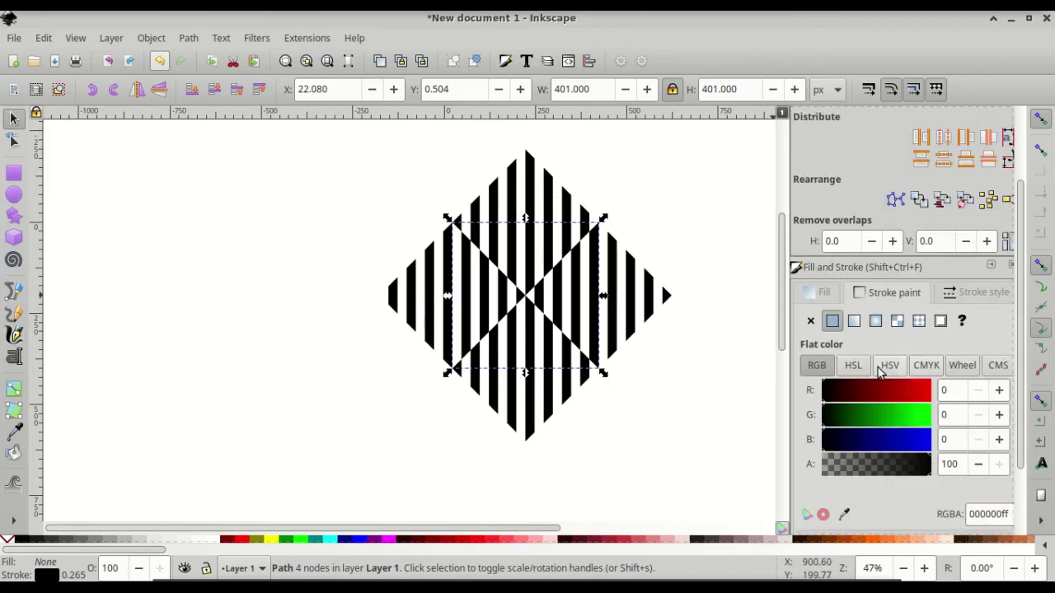
{"action": "left_click", "coordinate": [811, 322]}
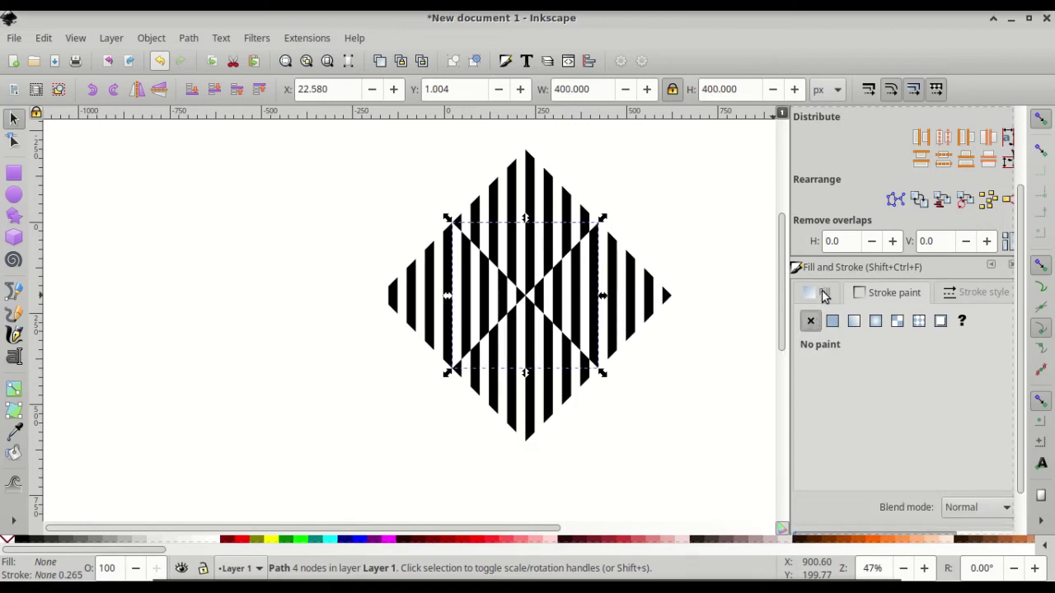
{"action": "left_click", "coordinate": [824, 295]}
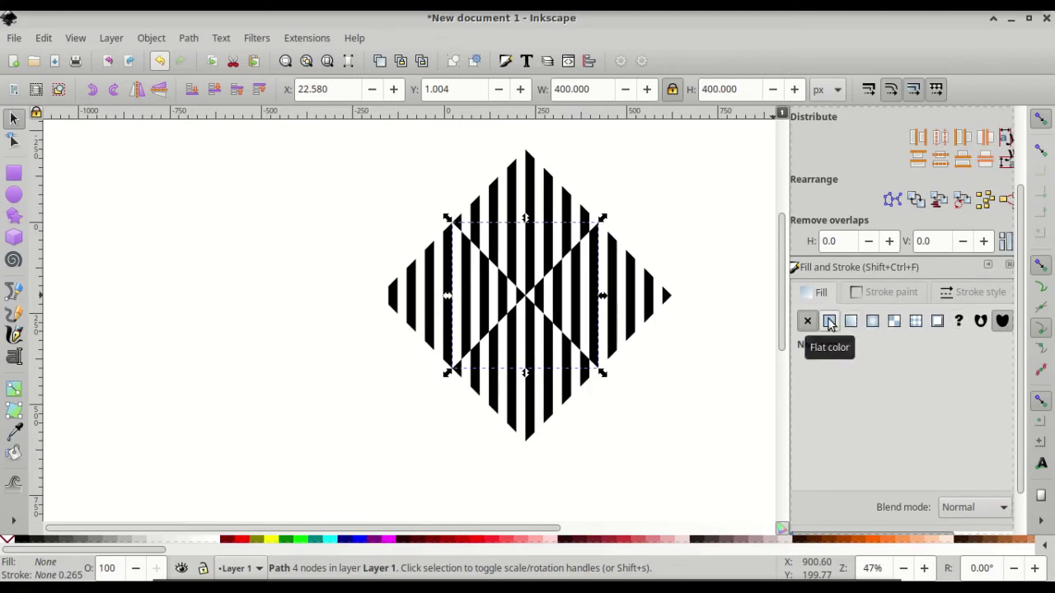
{"action": "left_click", "coordinate": [829, 321]}
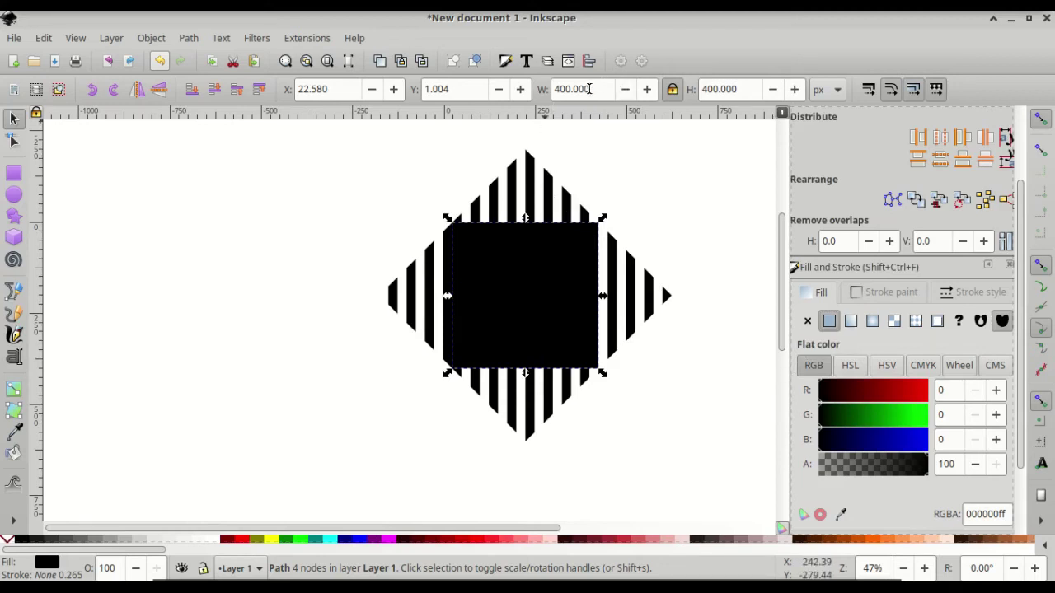
Step: Combine the four striped diamonds into one path, leaving the black square out of the selection
{"action": "left_click", "coordinate": [501, 259]}
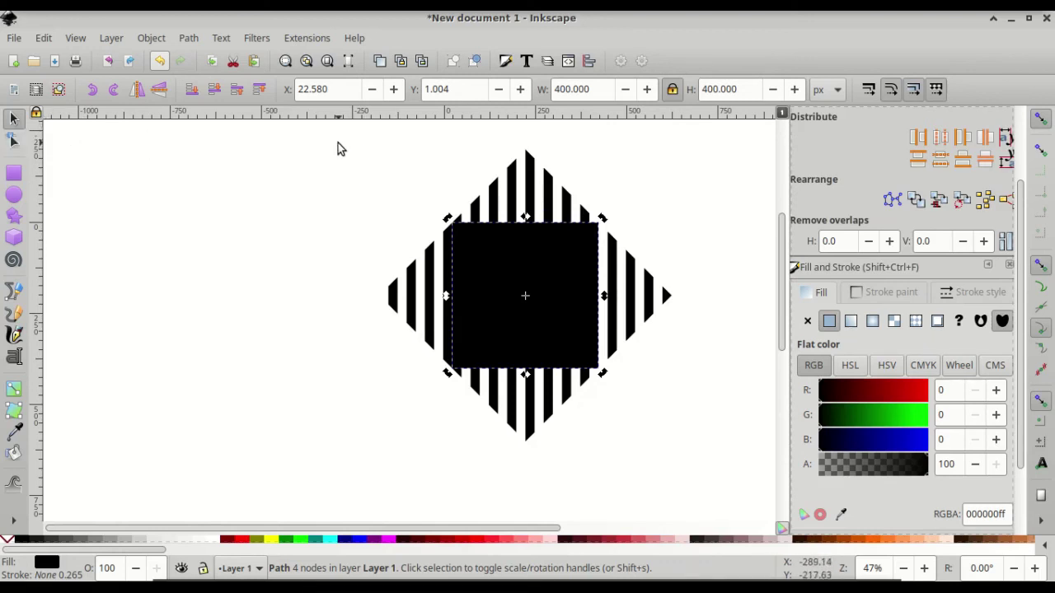
{"action": "left_click_drag", "start_coordinate": [339, 134], "coordinate": [737, 492]}
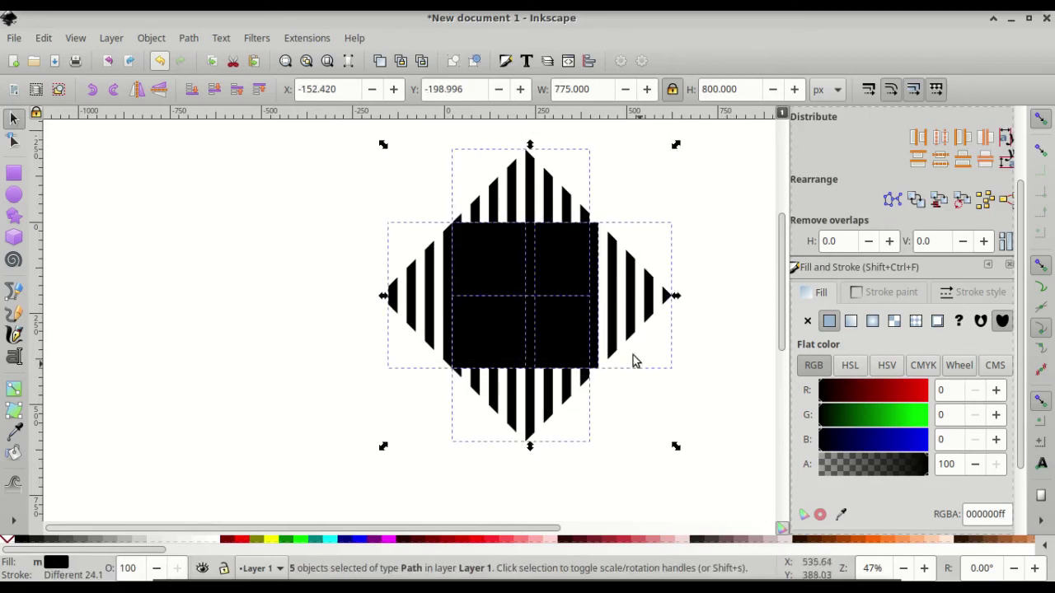
{"action": "left_click", "coordinate": [563, 253], "text": "shift"}
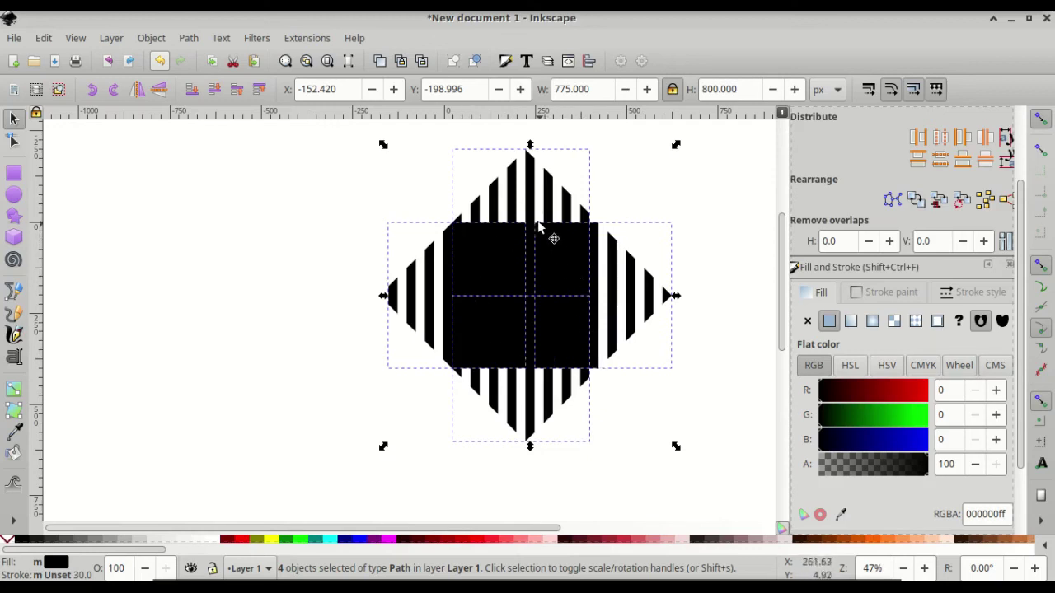
{"action": "left_click", "coordinate": [188, 38]}
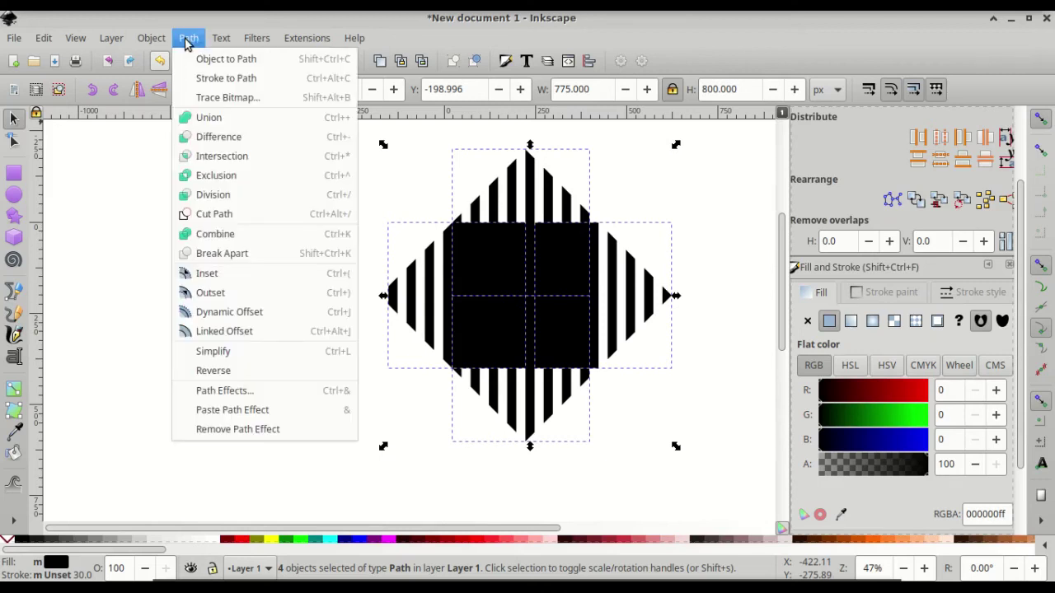
{"action": "left_click", "coordinate": [260, 236]}
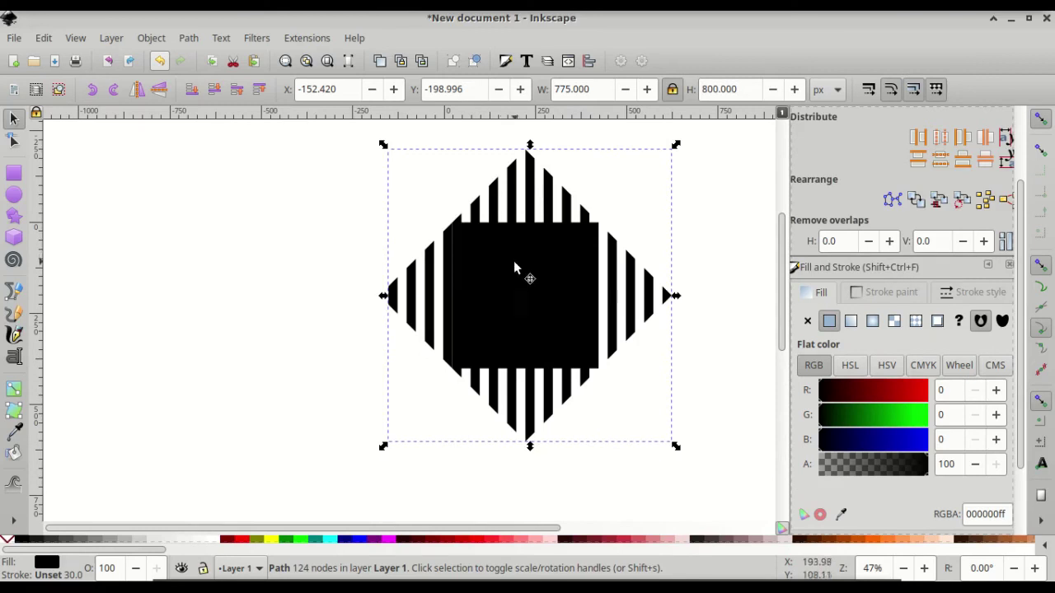
Step: Intersect the combined diamonds with the black square to leave a striped 400 px square, keeping the square at its drawn position
{"action": "left_click_drag", "start_coordinate": [513, 264], "coordinate": [396, 315]}
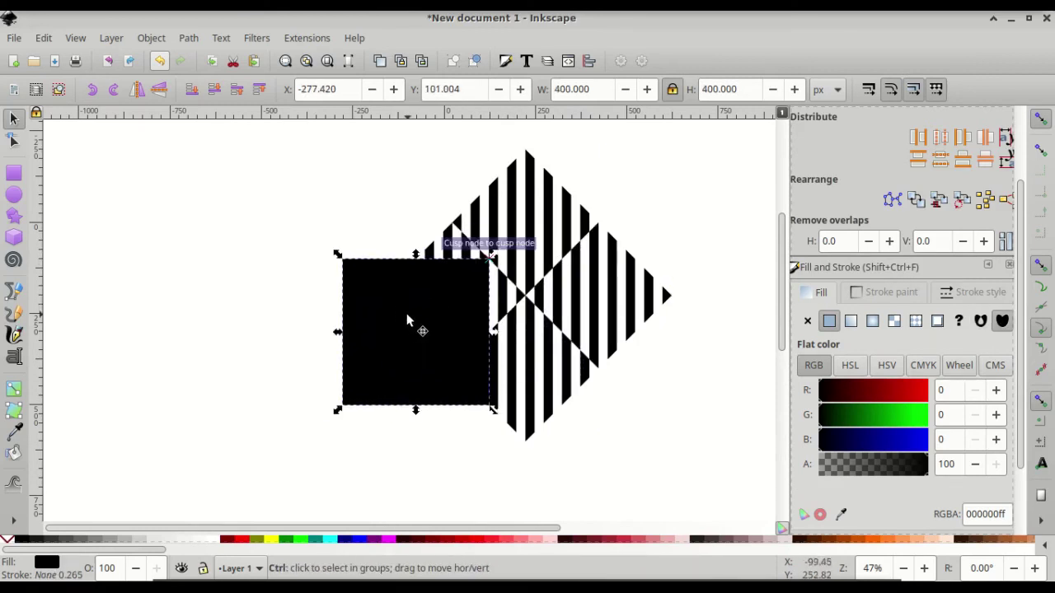
{"action": "key", "text": "ctrl+z"}
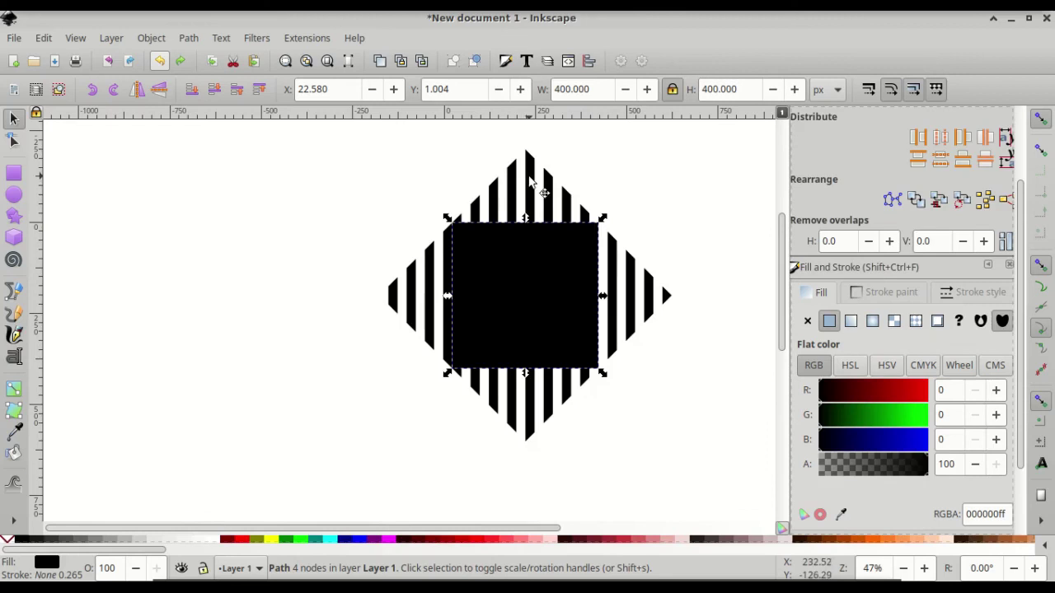
{"action": "left_click", "coordinate": [529, 177]}
{"action": "key", "text": "shift"}
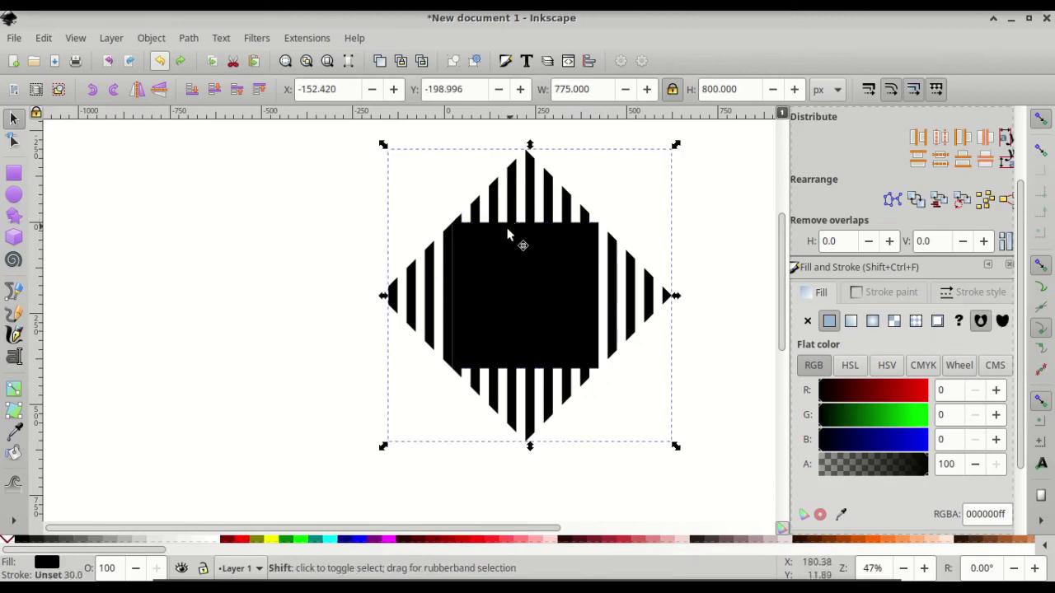
{"action": "left_click", "coordinate": [509, 285], "text": "shift"}
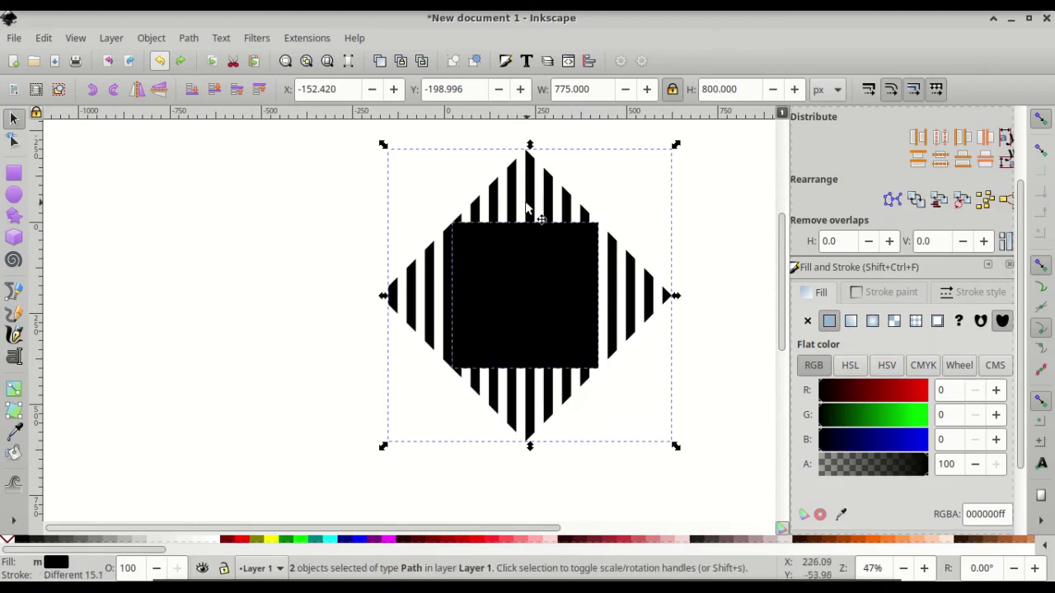
{"action": "left_click", "coordinate": [188, 41]}
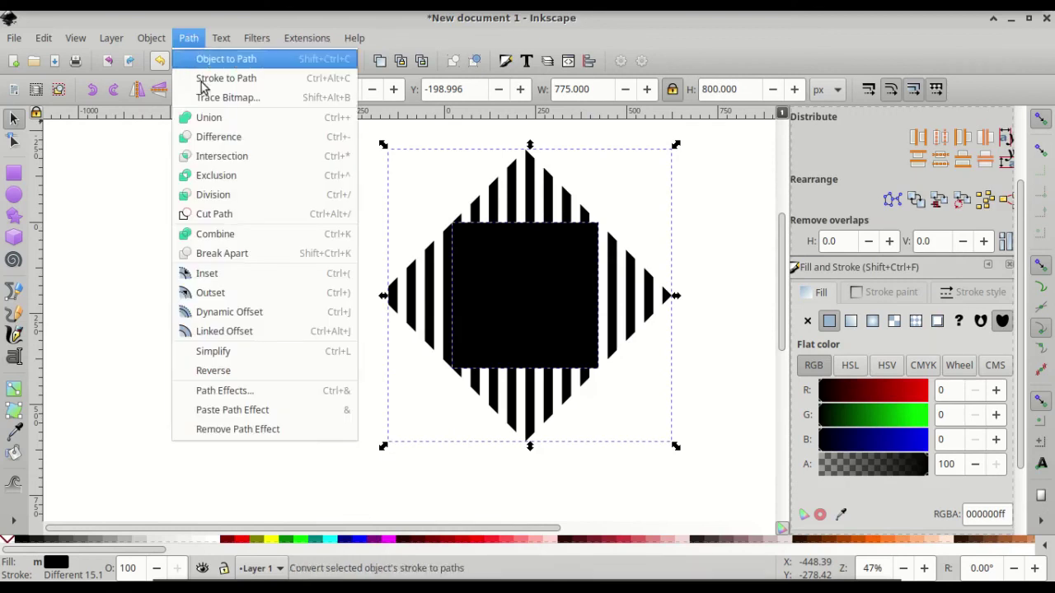
{"action": "left_click", "coordinate": [224, 156]}
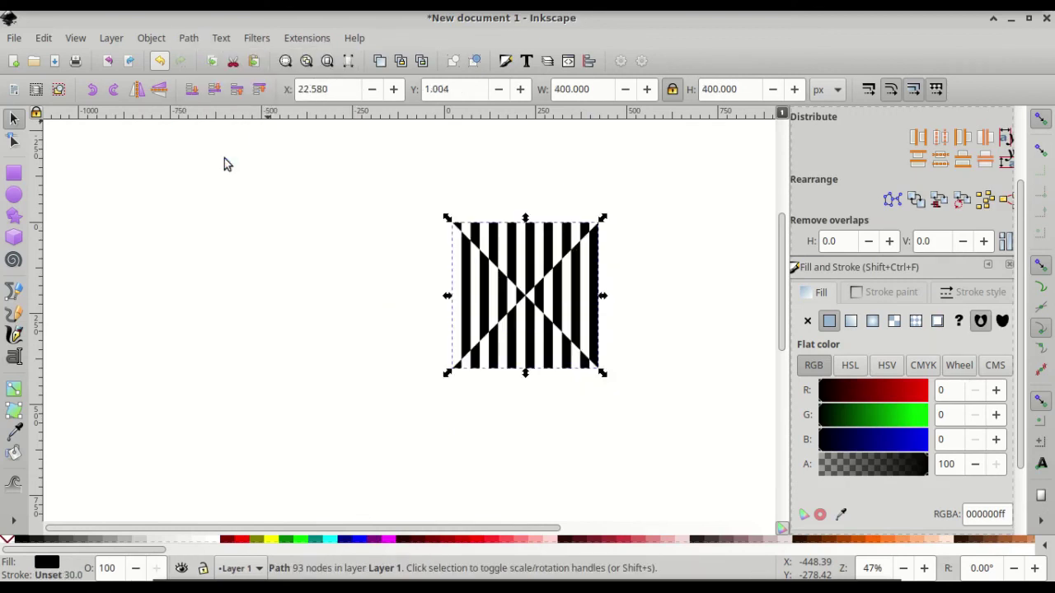
Step: Duplicate the striped square and snap the copy against its right edge, 400 px to the right at X 422.58
{"action": "left_click", "coordinate": [381, 173]}
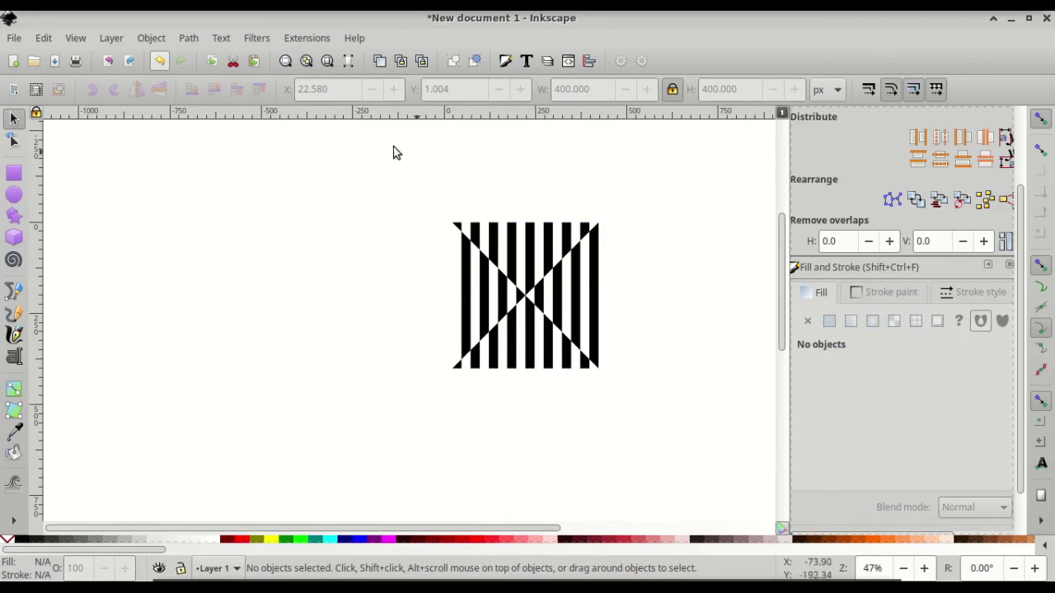
{"action": "left_click_drag", "start_coordinate": [393, 176], "coordinate": [655, 425]}
{"action": "scroll", "coordinate": [598, 271], "scroll_direction": "right", "scroll_amount": 6}
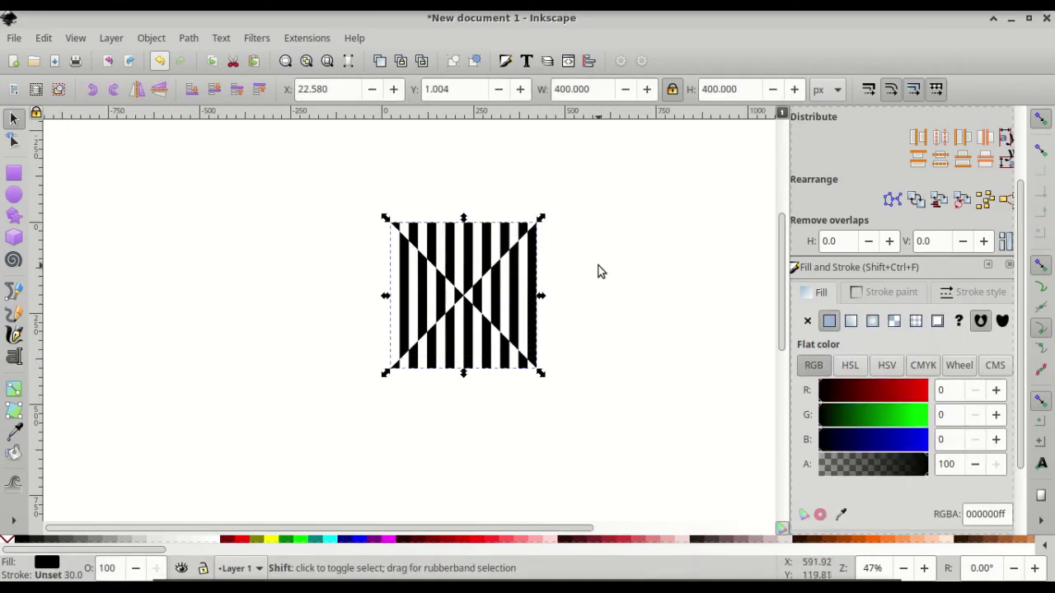
{"action": "scroll", "coordinate": [597, 272], "scroll_direction": "right", "scroll_amount": 2}
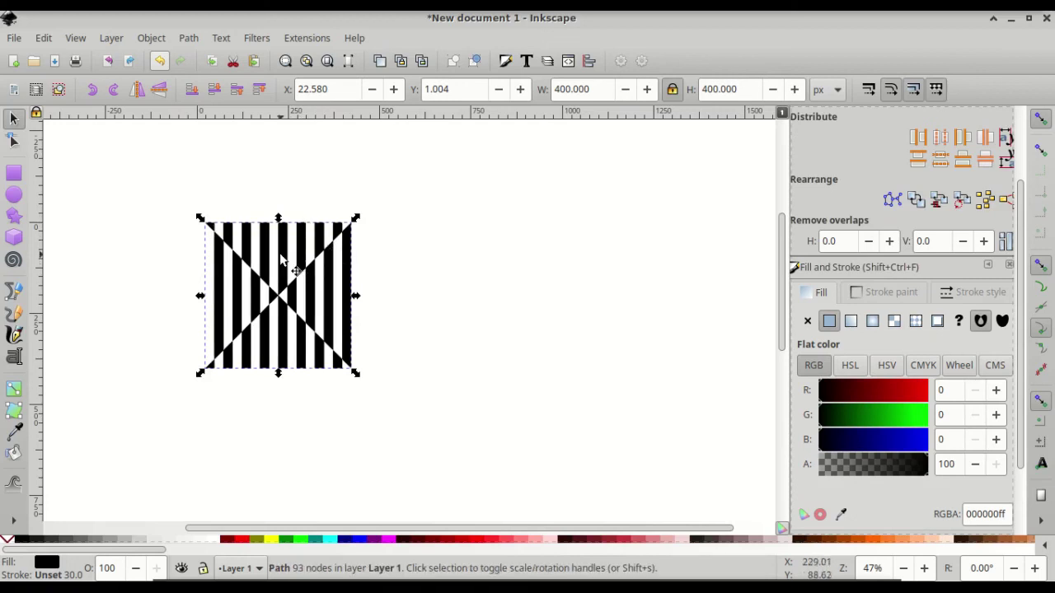
{"action": "left_click_drag", "start_coordinate": [294, 263], "coordinate": [436, 262]}
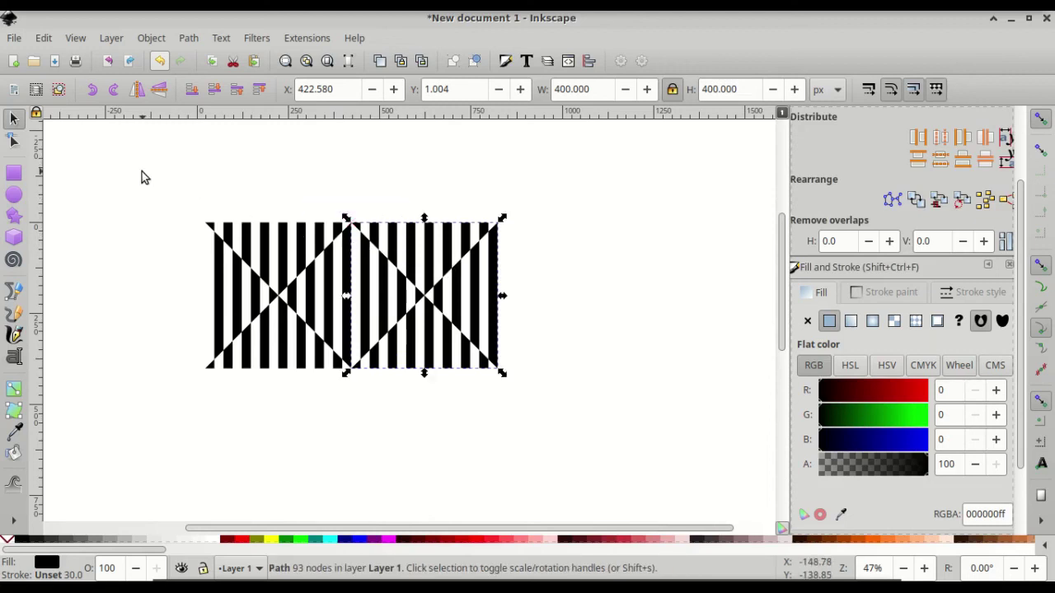
Step: Duplicate the two side-by-side striped squares and snap the copies directly beneath them, at X 22.58, Y 401.004
{"action": "left_click_drag", "start_coordinate": [142, 172], "coordinate": [581, 446]}
{"action": "key", "text": "ctrl"}
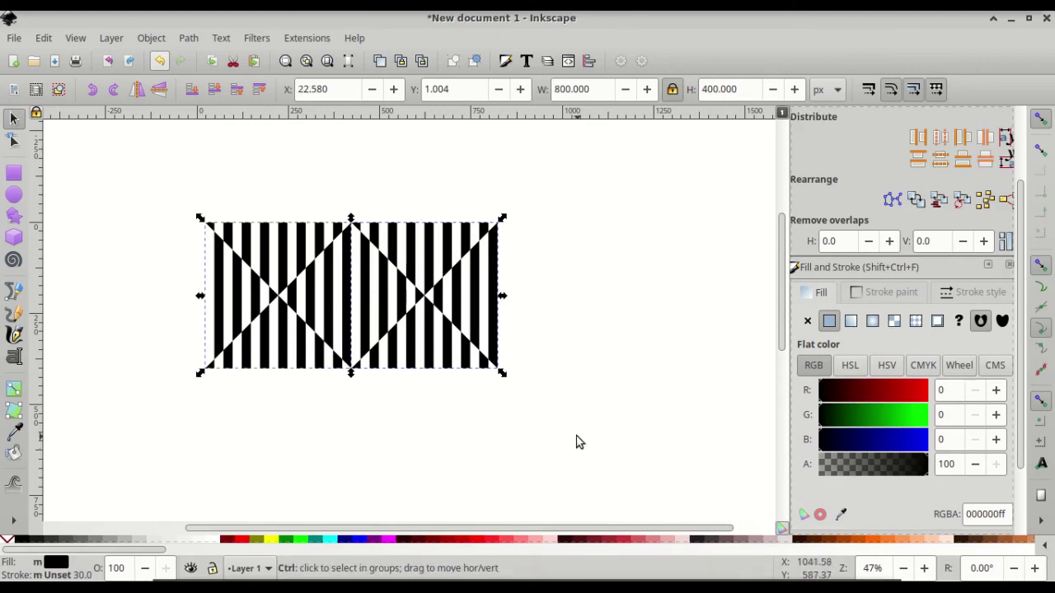
{"action": "key", "text": "ctrl+d"}
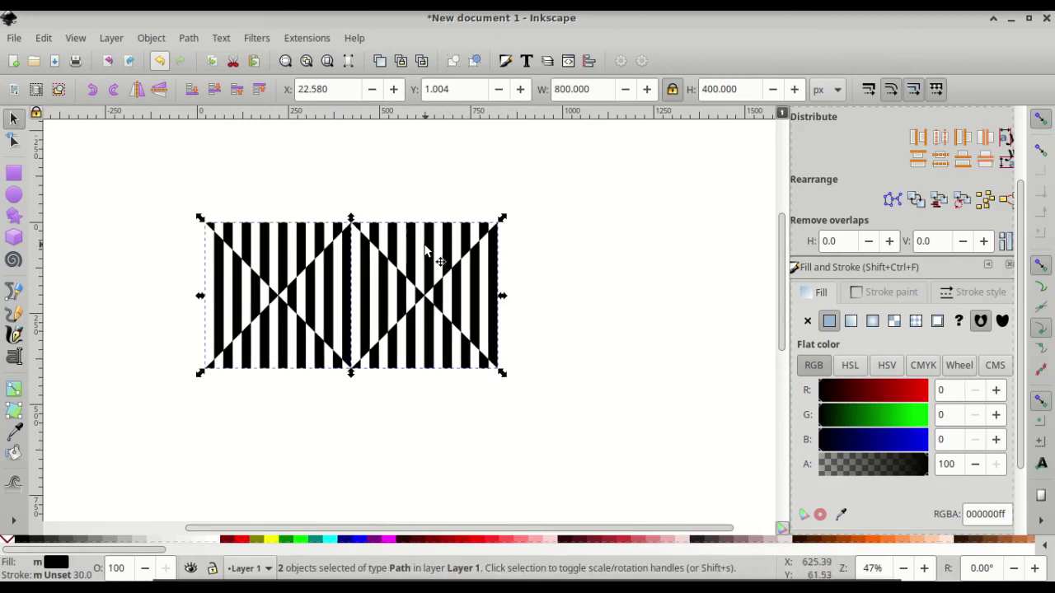
{"action": "left_click_drag", "start_coordinate": [425, 248], "coordinate": [428, 384]}
{"action": "scroll", "coordinate": [428, 384], "scroll_direction": "down", "scroll_amount": 3}
{"action": "scroll", "coordinate": [428, 379], "scroll_direction": "up", "scroll_amount": 3}
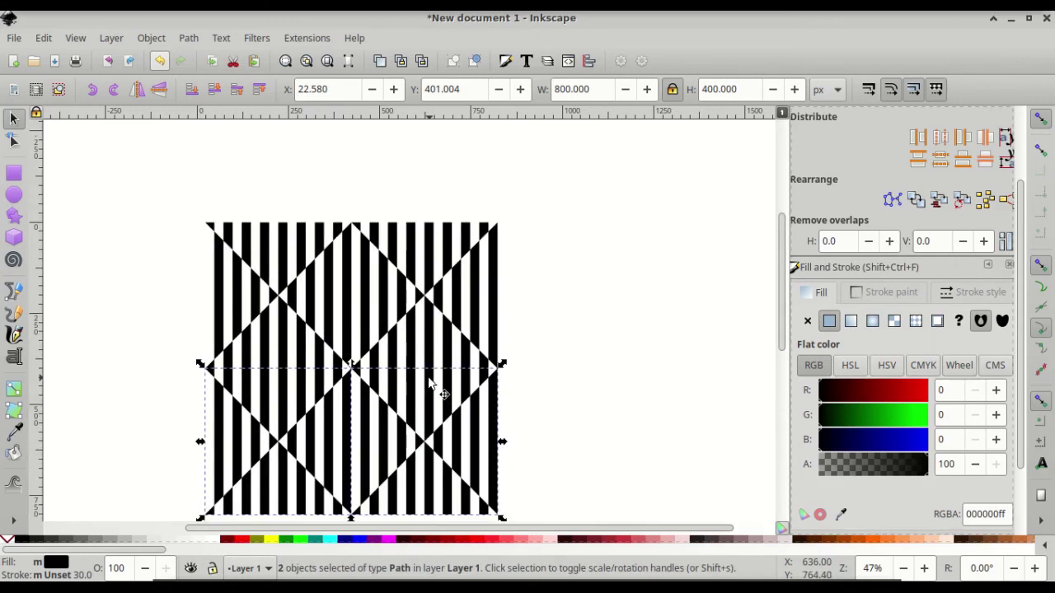
Step: Duplicate the block of four striped squares and snap the copy against its right edge, at X 822.58, Y 1.004
{"action": "scroll", "coordinate": [429, 384], "scroll_direction": "down", "scroll_amount": 1}
{"action": "scroll", "coordinate": [422, 357], "scroll_direction": "down", "scroll_amount": 2}
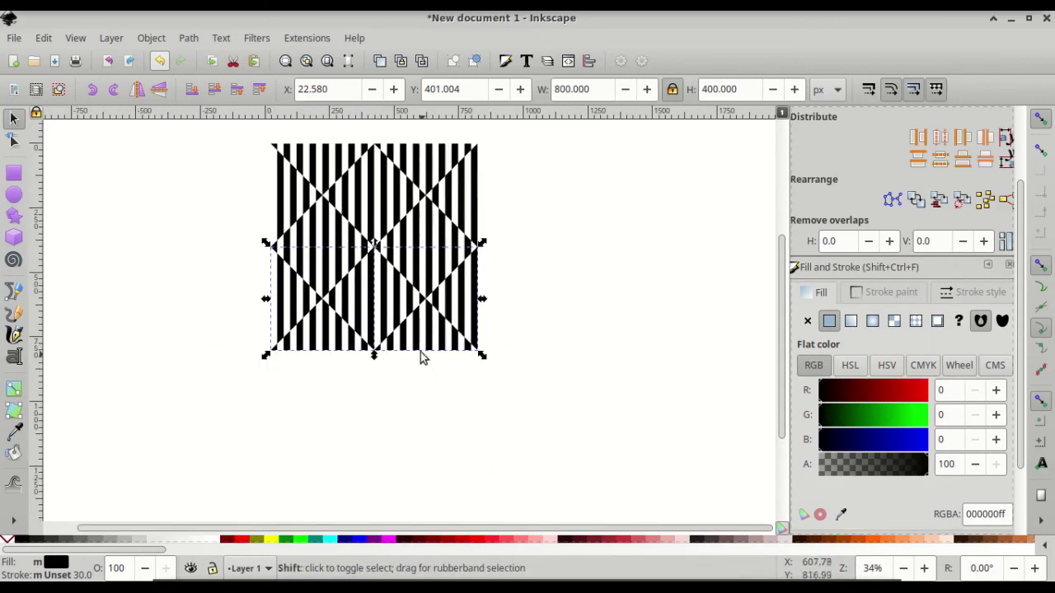
{"action": "scroll", "coordinate": [422, 322], "scroll_direction": "right", "scroll_amount": 2}
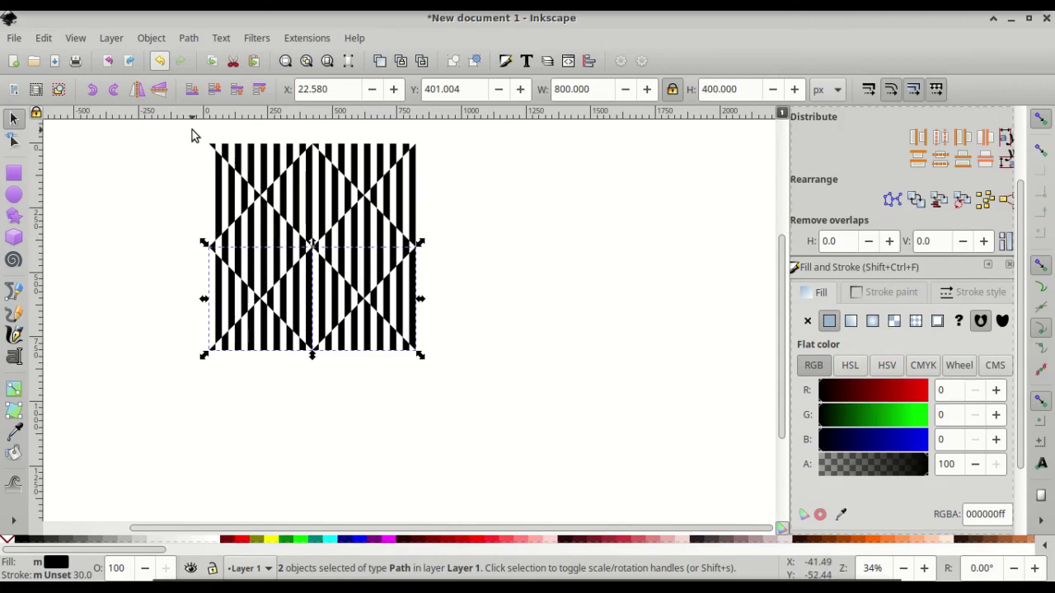
{"action": "left_click_drag", "start_coordinate": [192, 129], "coordinate": [461, 403]}
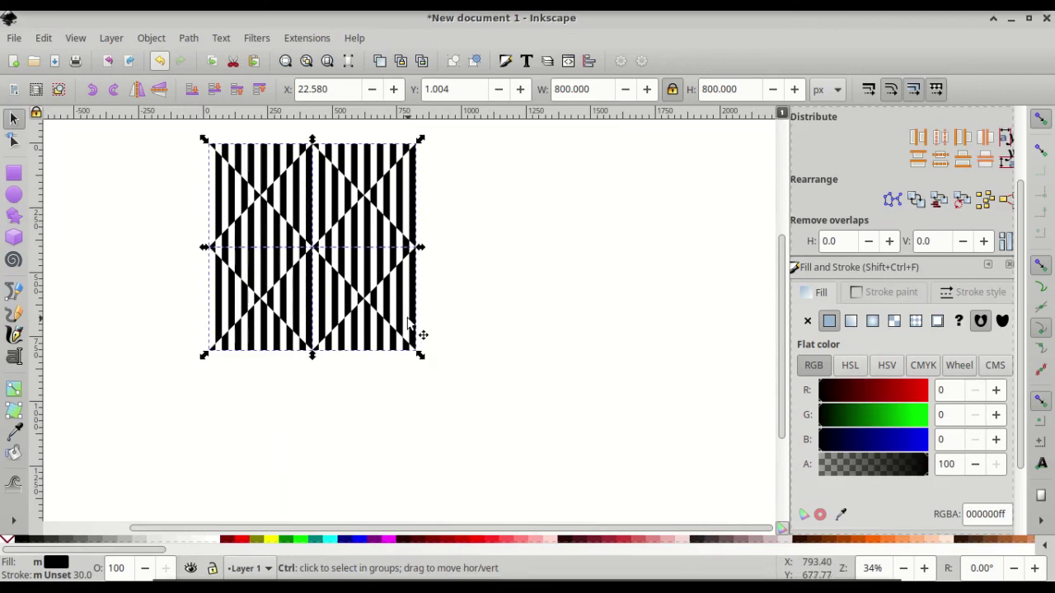
{"action": "left_click_drag", "start_coordinate": [410, 324], "coordinate": [444, 164]}
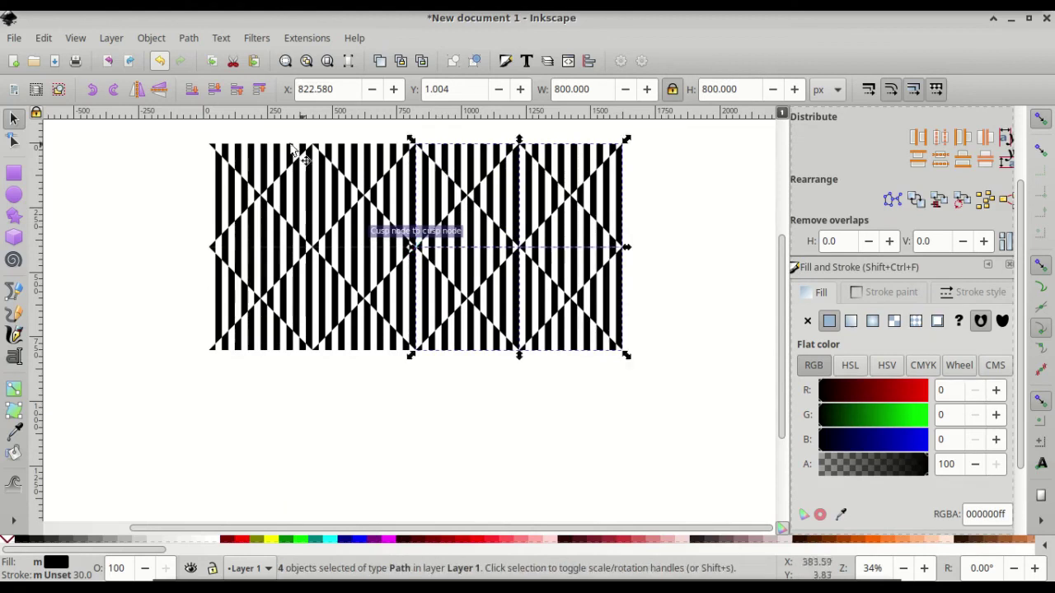
Step: Duplicate all eight striped squares and snap the copies directly beneath them at Y 801.004, completing a 4 by 4 grid
{"action": "left_click_drag", "start_coordinate": [185, 130], "coordinate": [669, 424]}
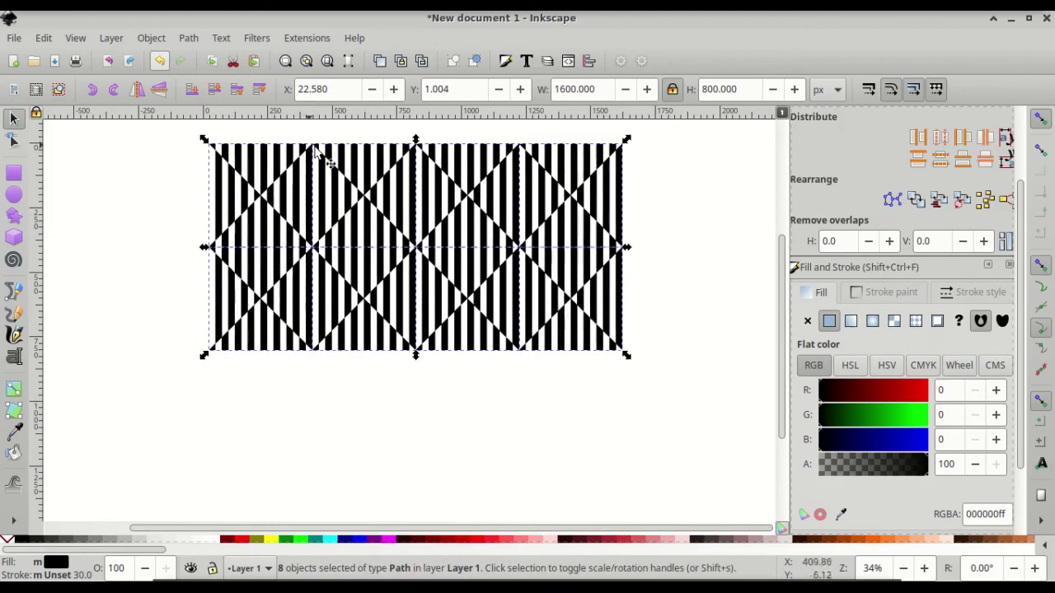
{"action": "left_click_drag", "start_coordinate": [315, 158], "coordinate": [299, 351]}
{"action": "left_click_drag", "start_coordinate": [298, 361], "coordinate": [309, 381]}
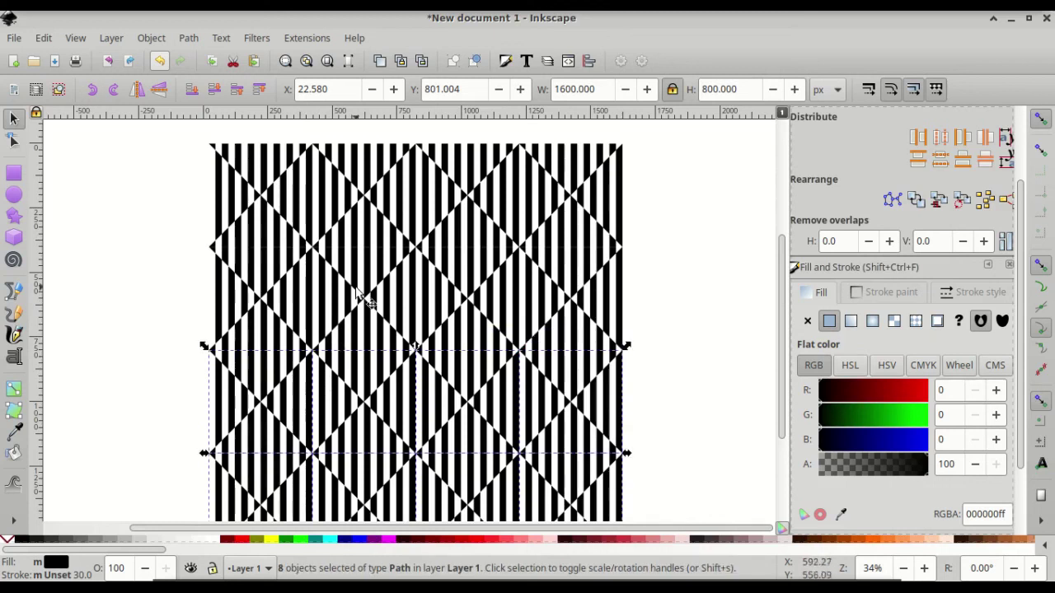
Step: Examine the whole tiled pattern and how its striped squares join, selecting the full grid and leaving it deselected
{"action": "key", "text": "ctrl"}
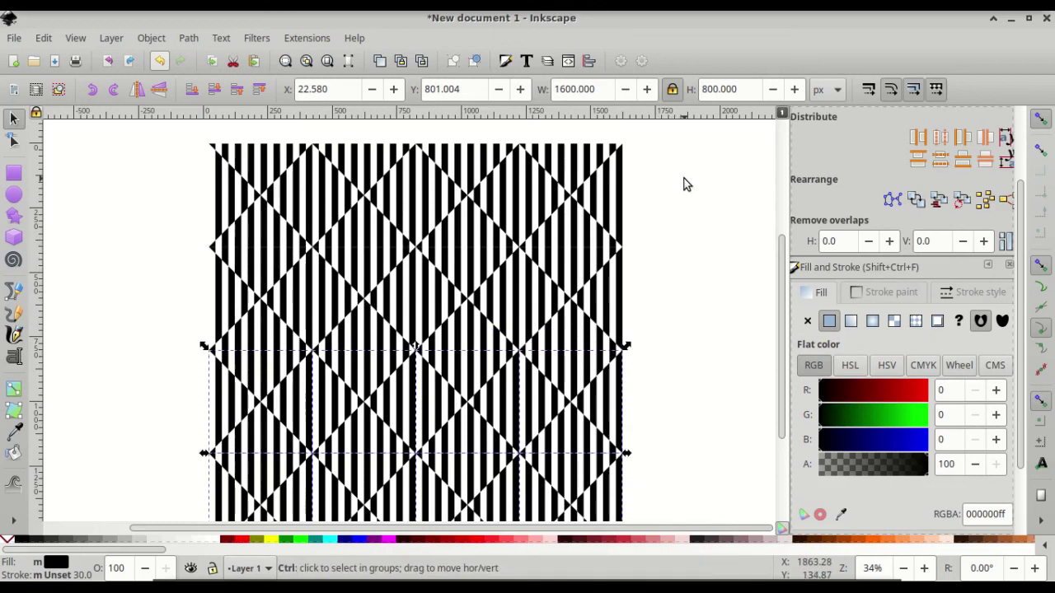
{"action": "scroll", "coordinate": [683, 184], "scroll_direction": "down", "scroll_amount": 1}
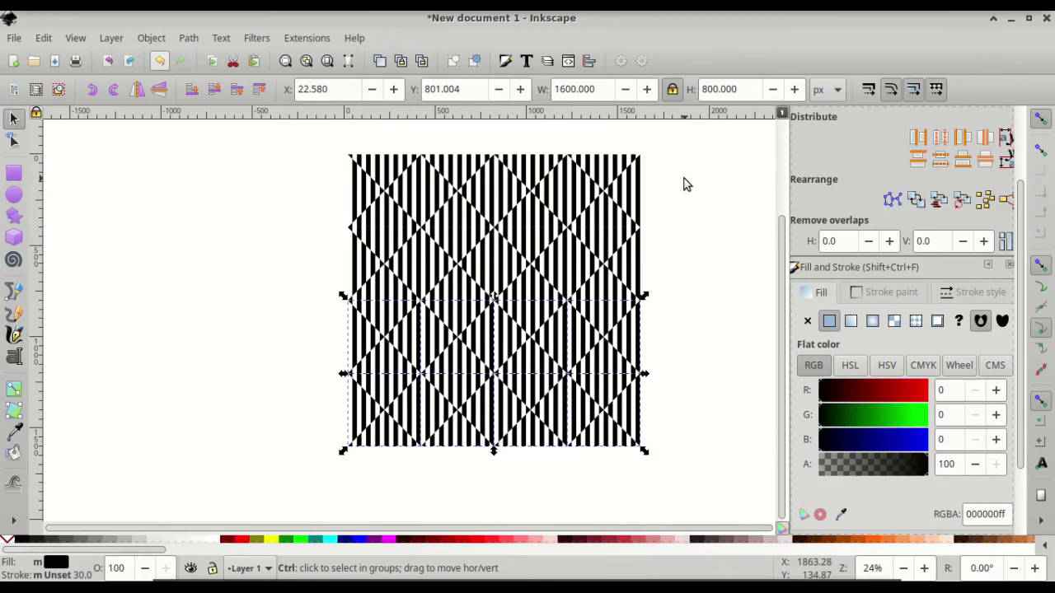
{"action": "key", "text": "shift"}
{"action": "scroll", "coordinate": [683, 184], "scroll_direction": "right", "scroll_amount": 3}
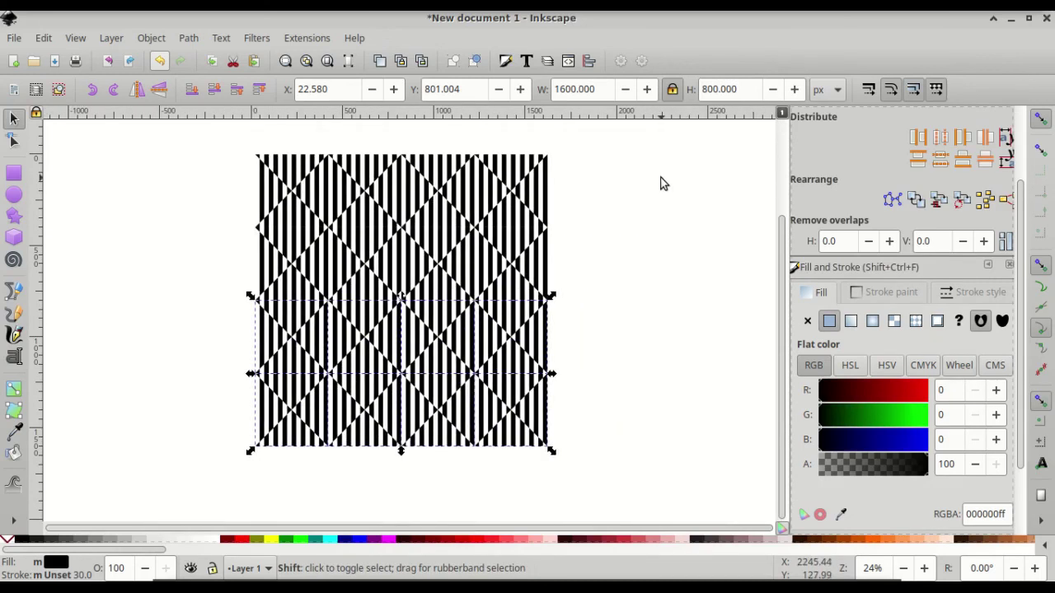
{"action": "scroll", "coordinate": [664, 183], "scroll_direction": "left", "scroll_amount": 2}
{"action": "scroll", "coordinate": [664, 183], "scroll_direction": "right", "scroll_amount": 5}
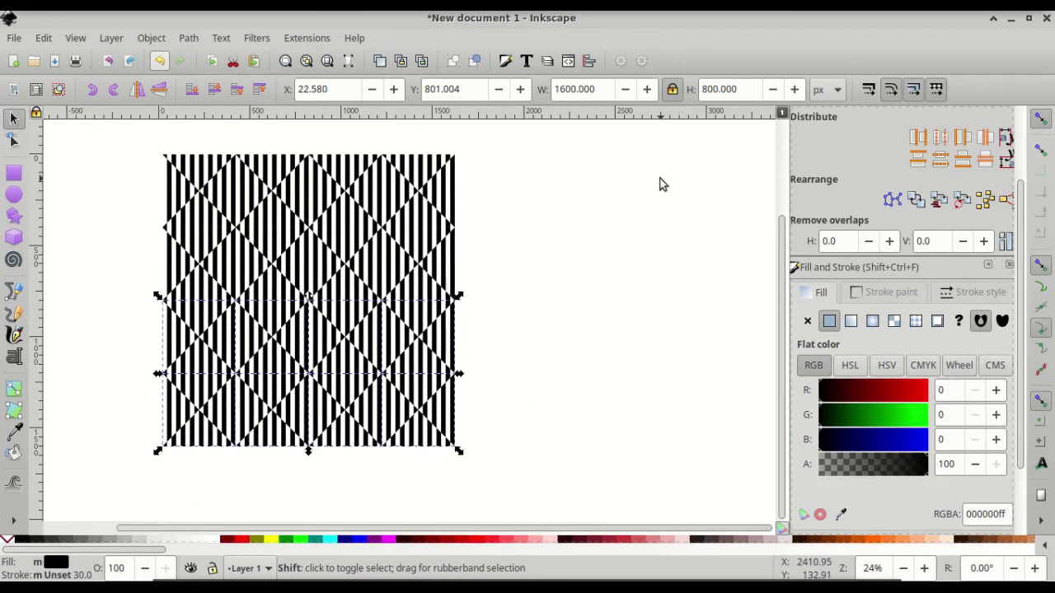
{"action": "scroll", "coordinate": [664, 183], "scroll_direction": "left", "scroll_amount": 3}
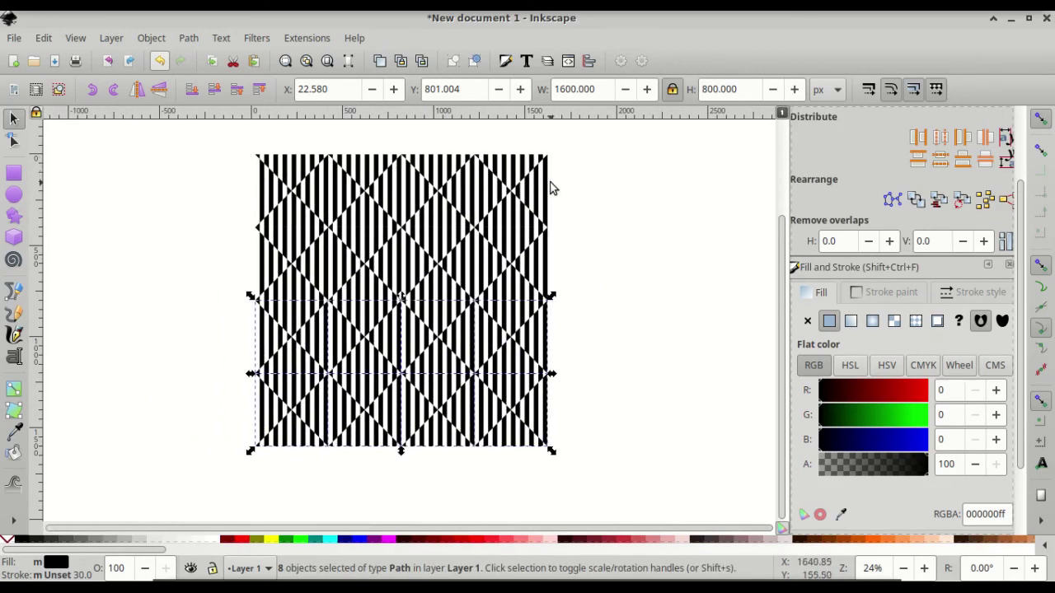
{"action": "left_click", "coordinate": [590, 294]}
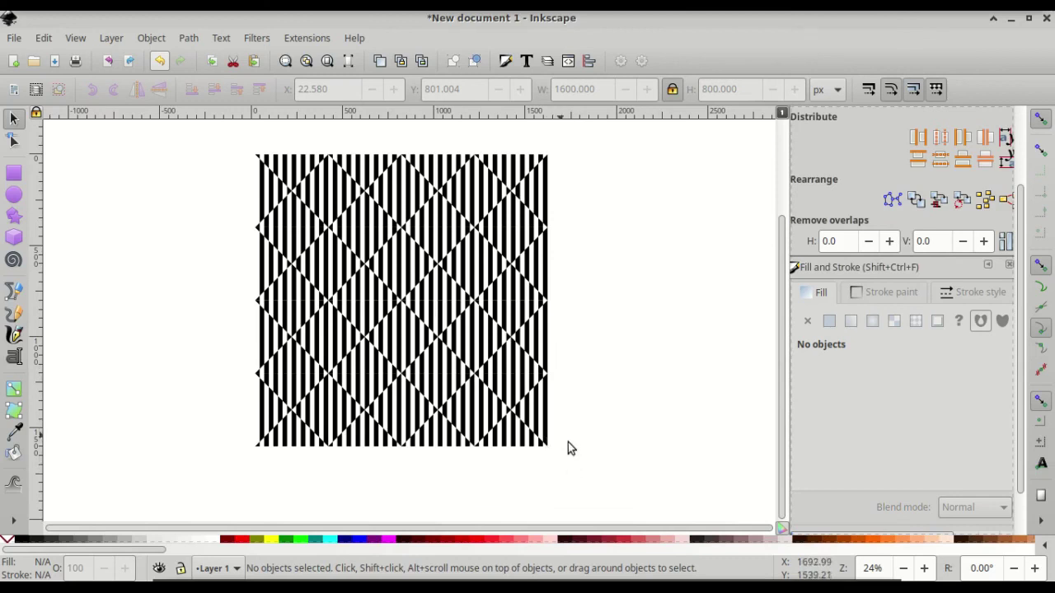
{"action": "left_click_drag", "start_coordinate": [585, 487], "coordinate": [233, 136]}
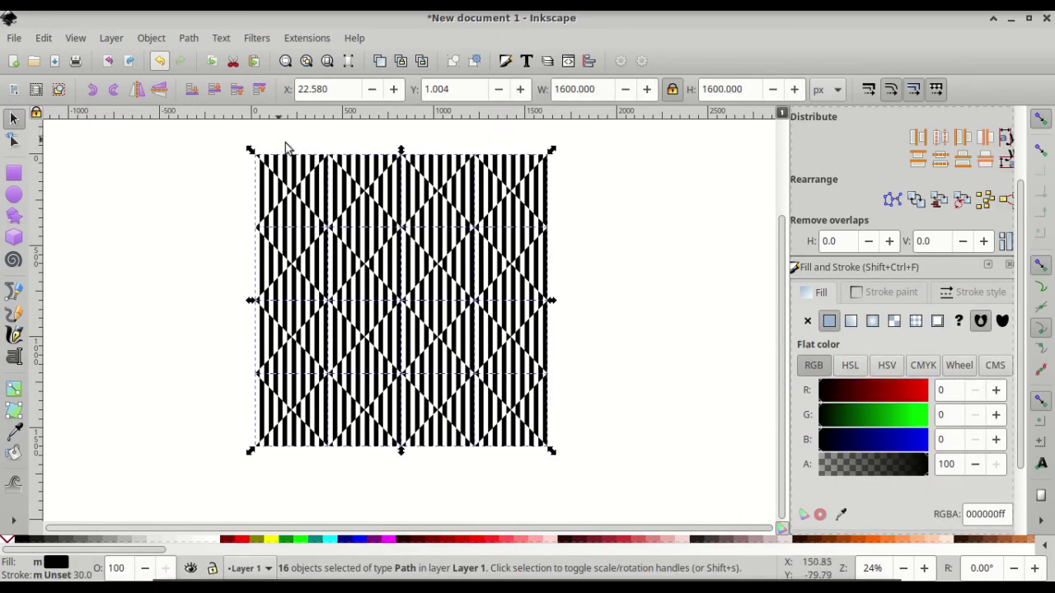
{"action": "left_click", "coordinate": [628, 277]}
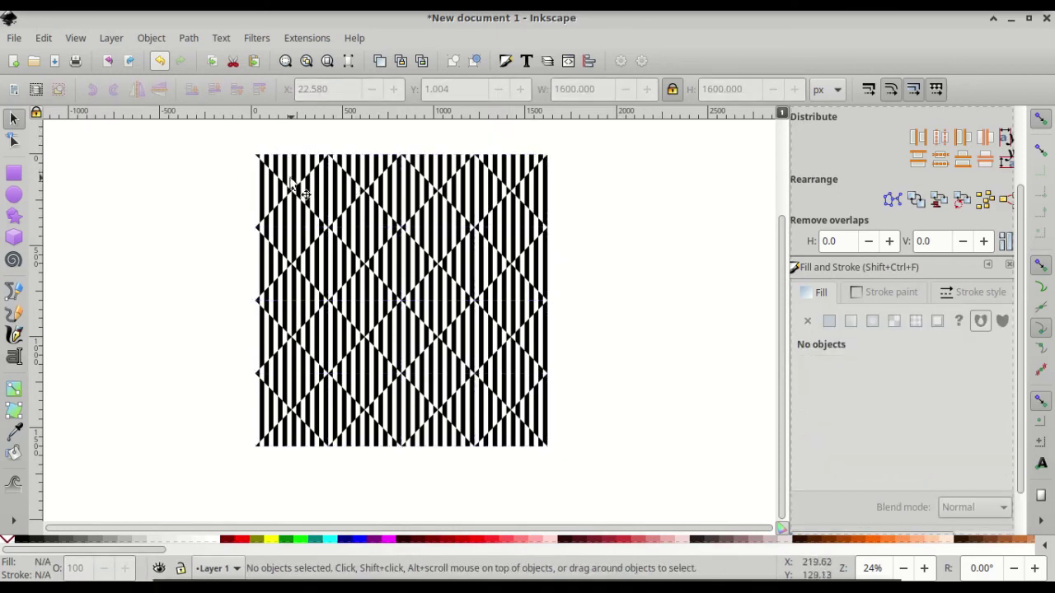
Step: Move the grid's upper-left striped square out to empty canvas beside the pattern, at about X -777, Y 92, and select it
{"action": "left_click_drag", "start_coordinate": [272, 189], "coordinate": [126, 207]}
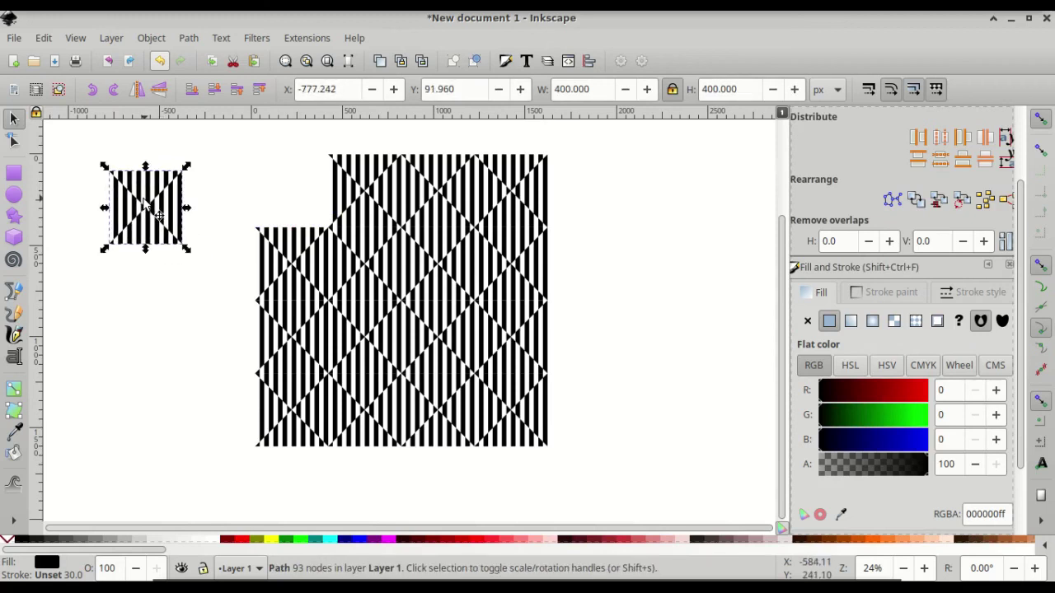
{"action": "left_click", "coordinate": [136, 137]}
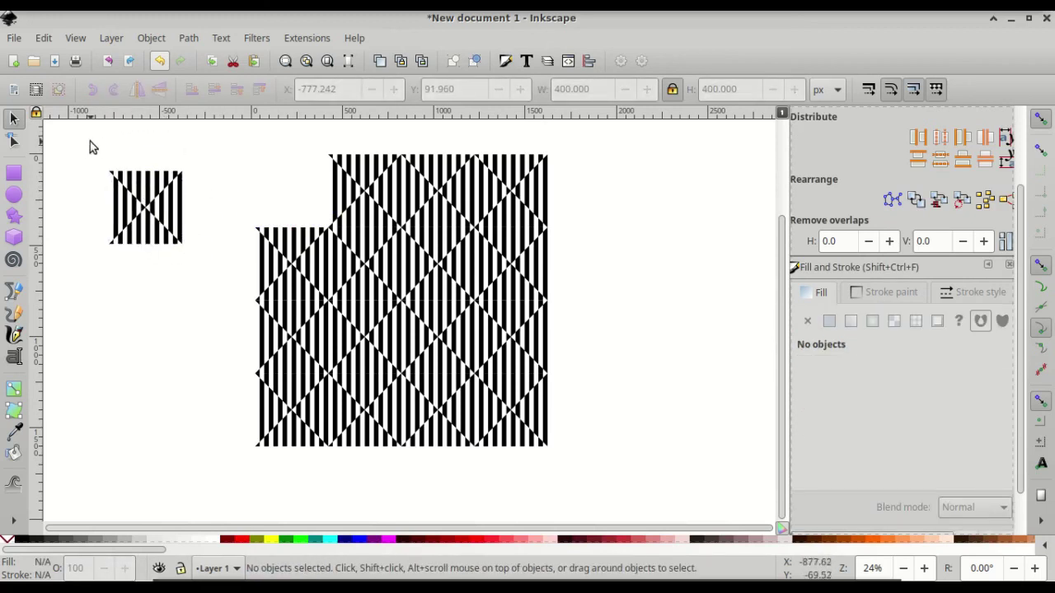
{"action": "left_click_drag", "start_coordinate": [84, 145], "coordinate": [213, 270]}
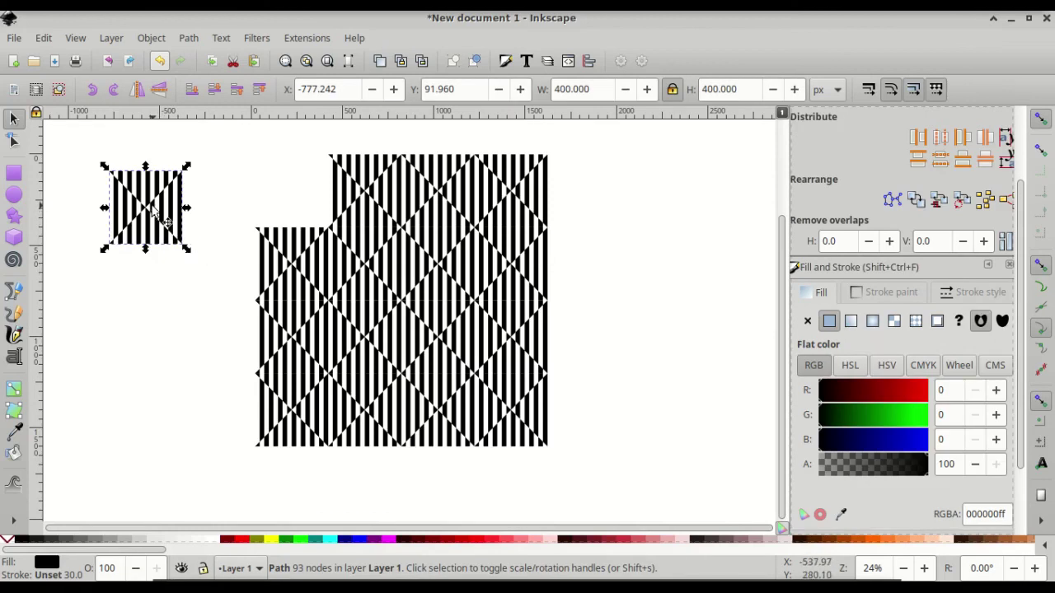